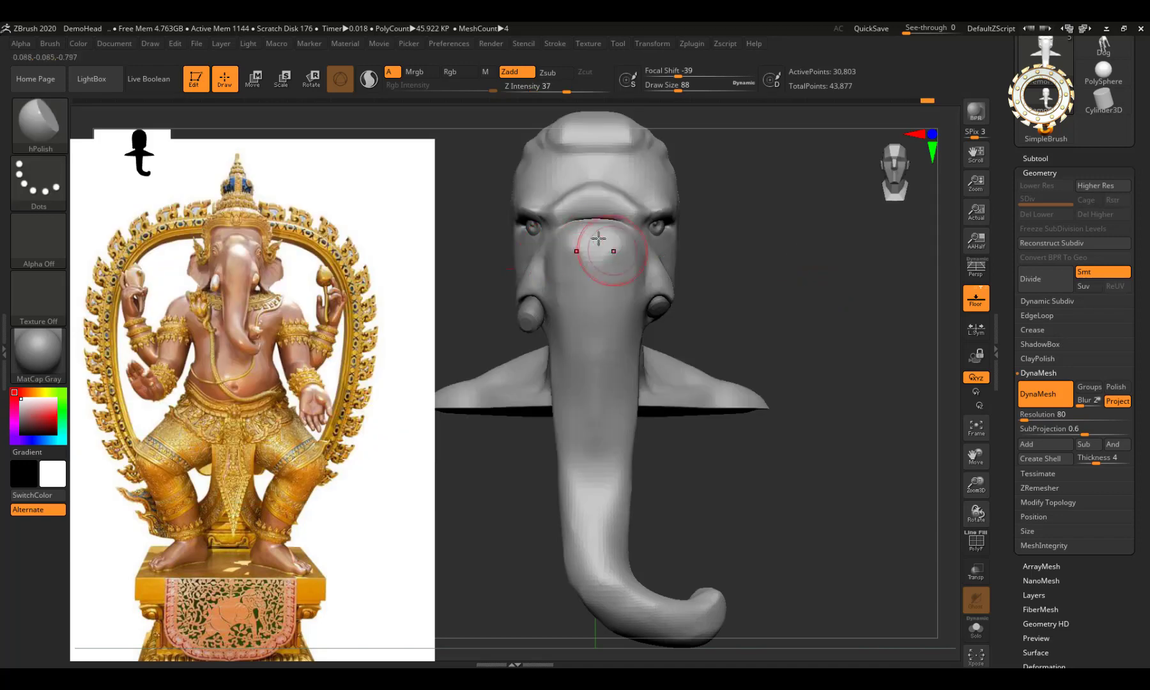
Step: Shrink the brush and smooth the brow ridge over the eyes into a soft fold, briefly trying MaskPen
key("bracketleft")
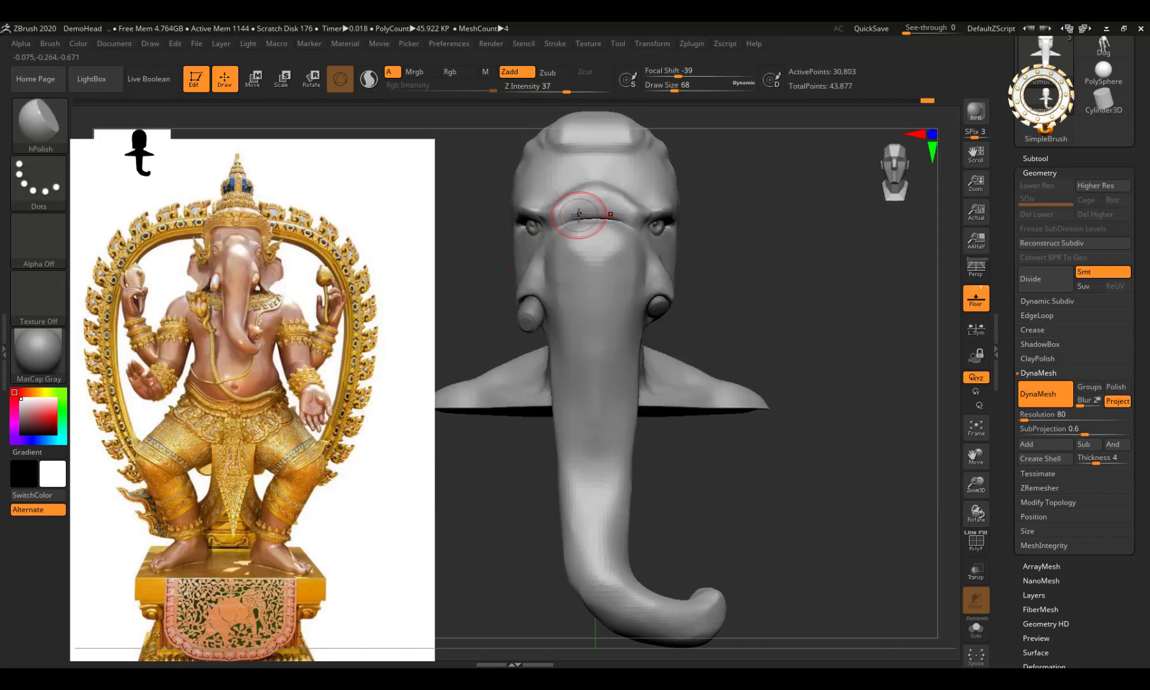
key("shift")
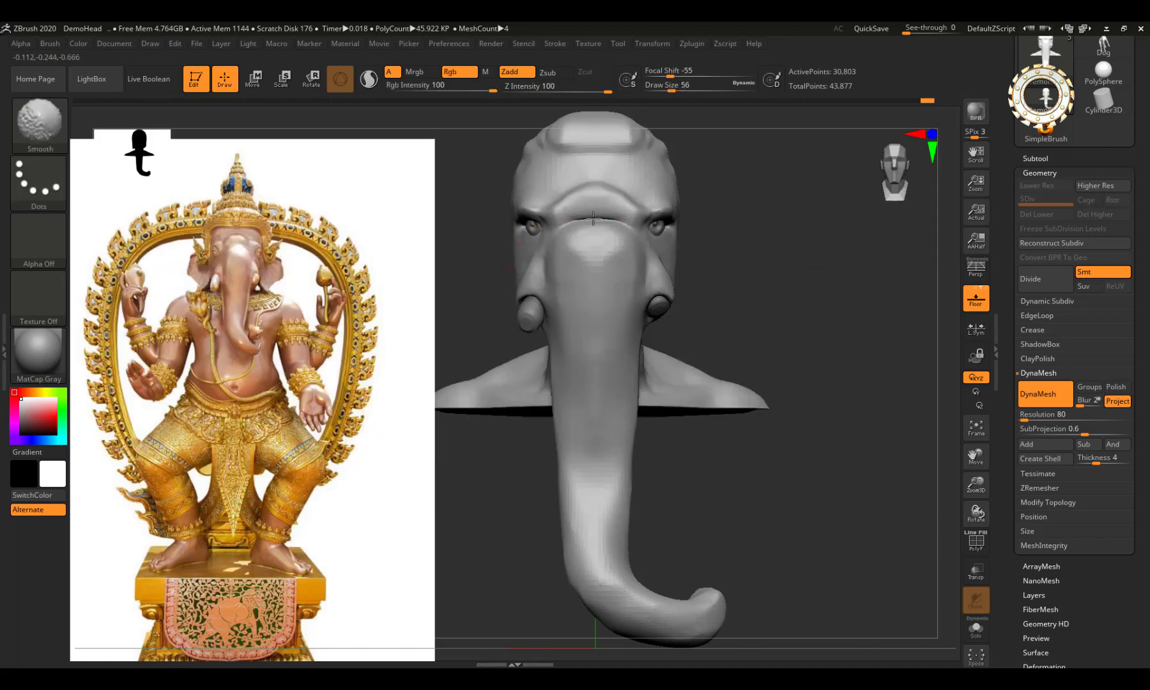
mouse_move(620, 220)
left_mouse_down("shift")
mouse_move(577, 218)
mouse_move(629, 214)
mouse_move(591, 194)
mouse_move(596, 222)
mouse_move(585, 211)
left_mouse_up("shift")
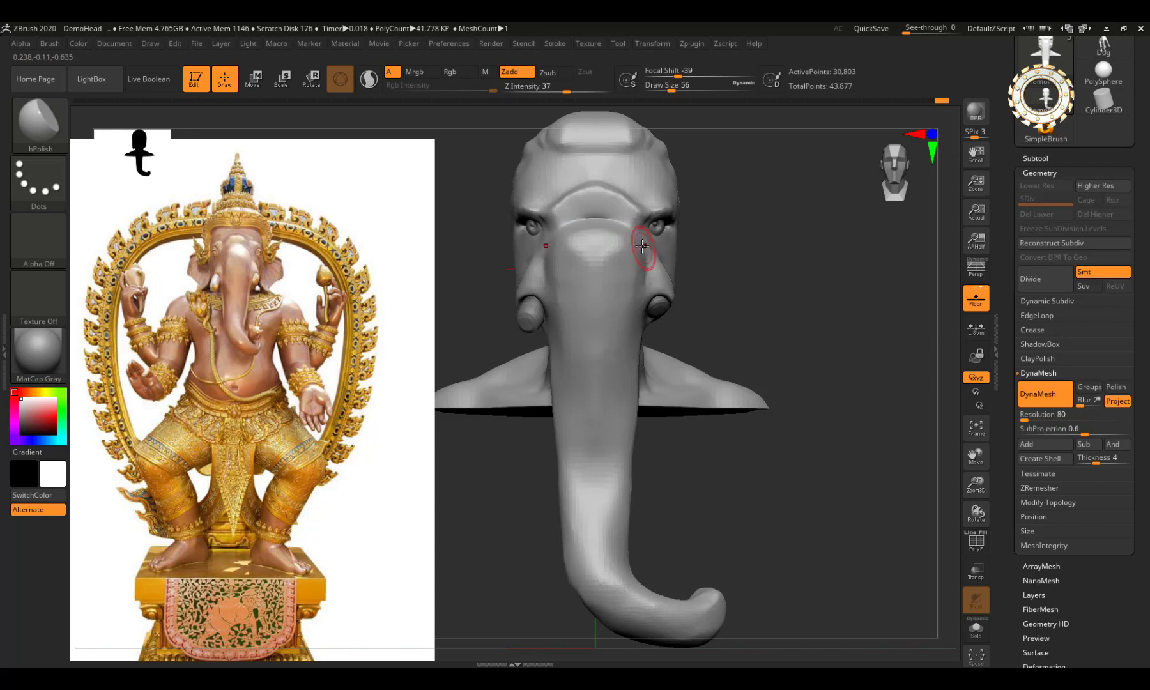
key("ctrl")
key("shift")
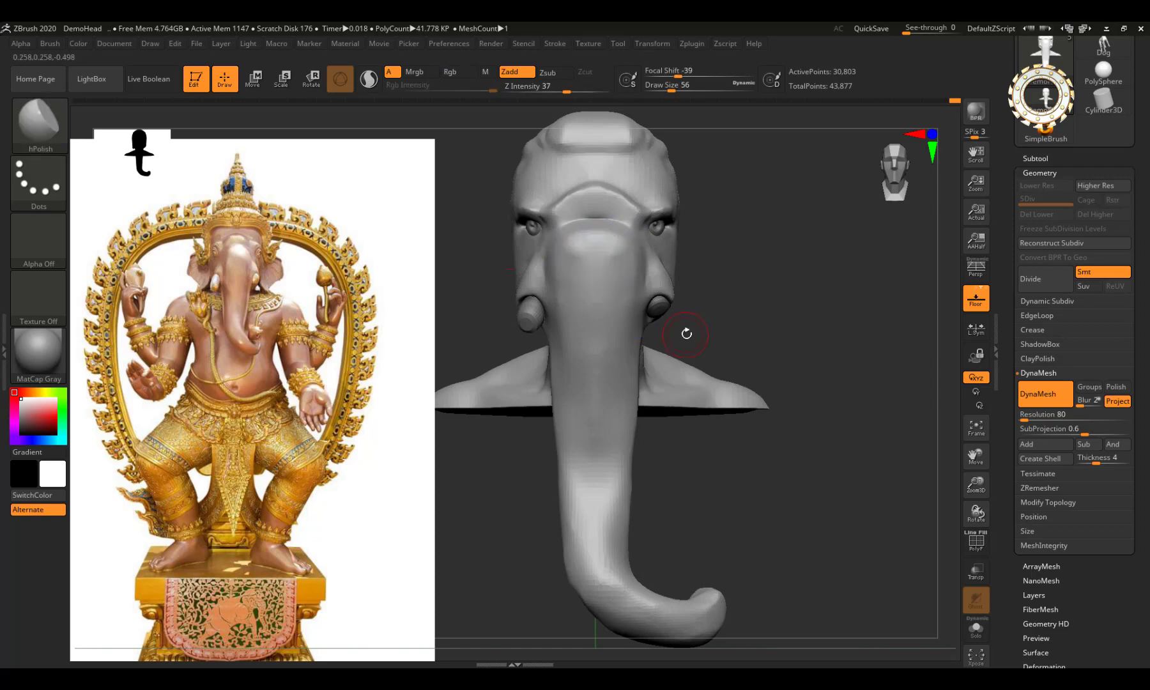
key("shift")
Step: With a smaller DamStandard brush, carve a crease up the side of the trunk
left_click(39, 125)
left_click(495, 264)
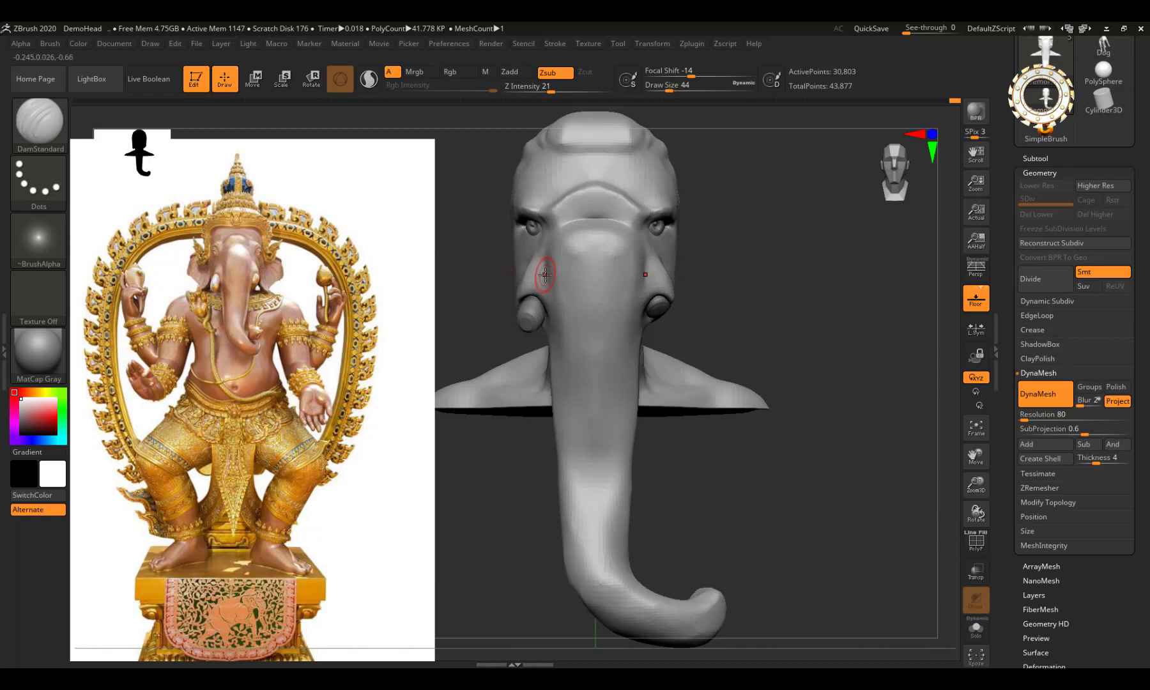
key("bracketleft")
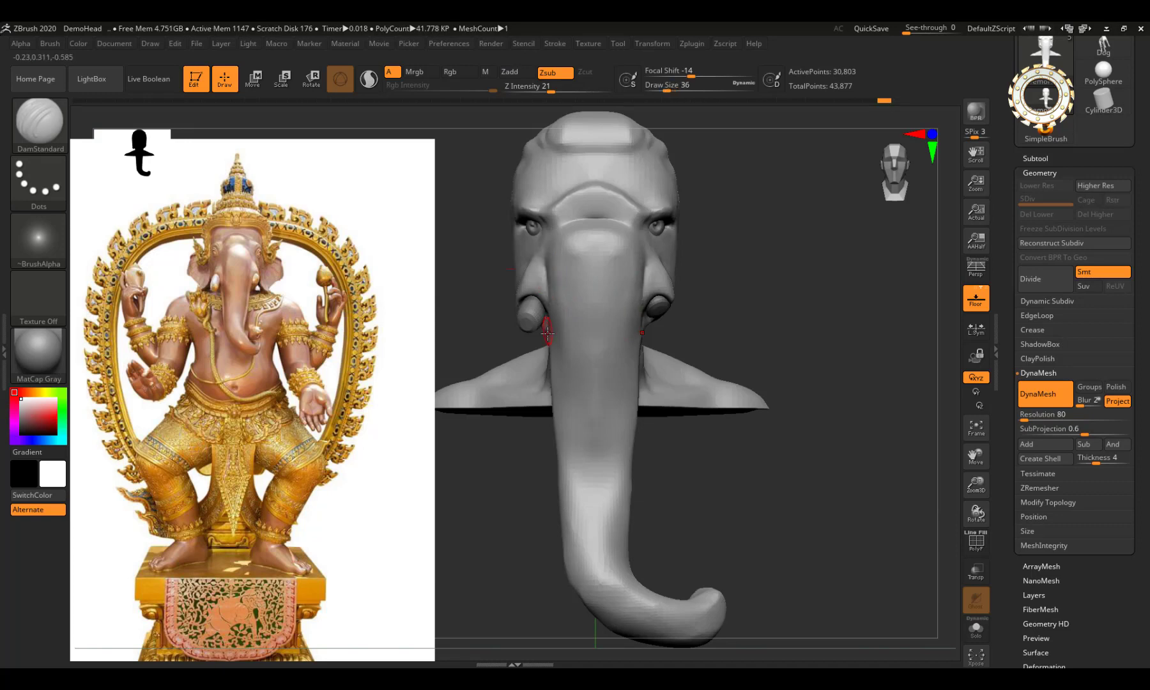
left_click_drag(548, 331, 549, 341, "shift")
left_click_drag(550, 331, 543, 287, "shift")
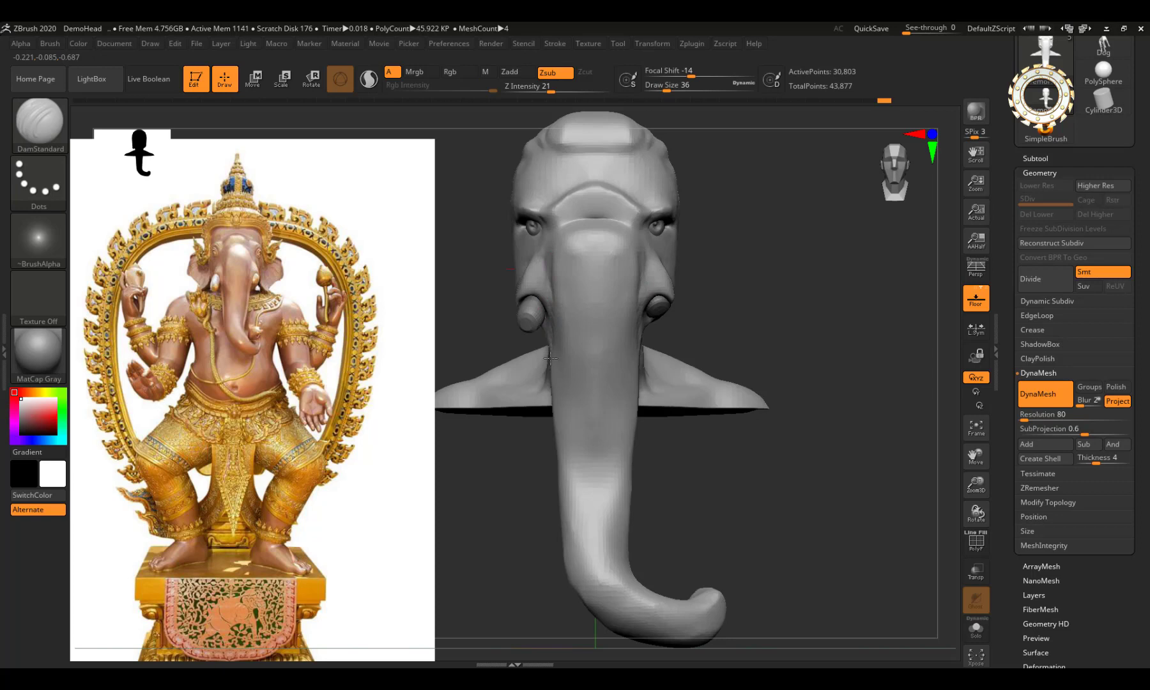
Step: Check the trunk from an angle, return to front view, and select the left tusk cylinder
right_click_drag(551, 383, 562, 358)
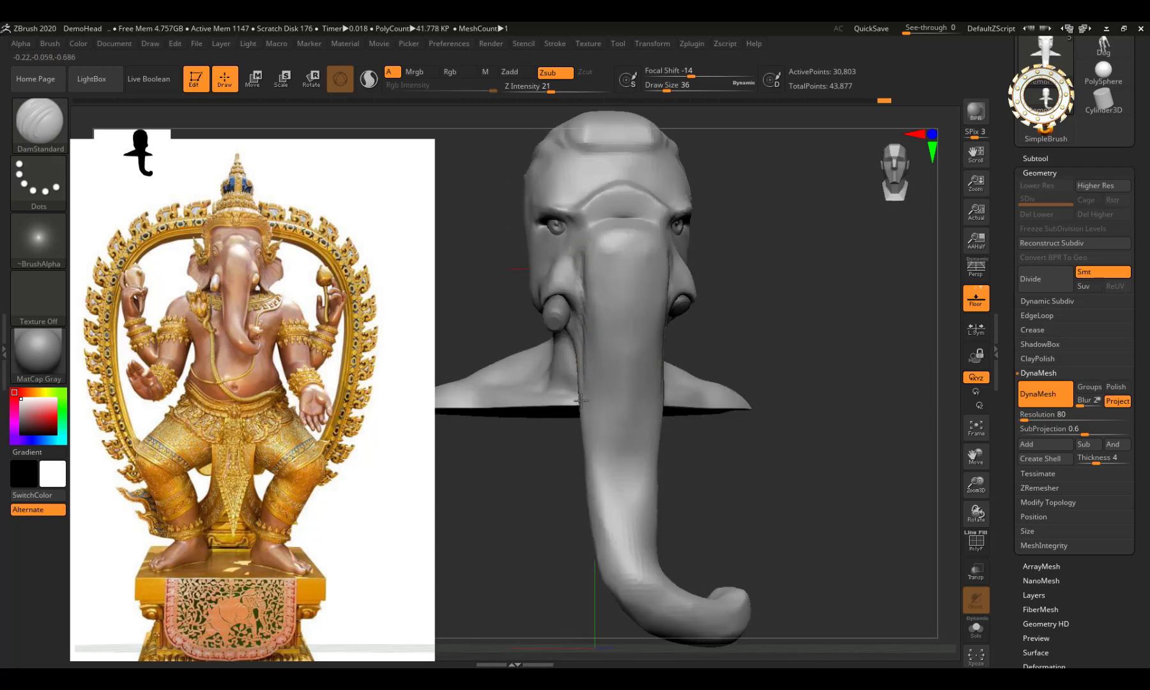
right_click_drag(580, 400, 586, 269, "shift")
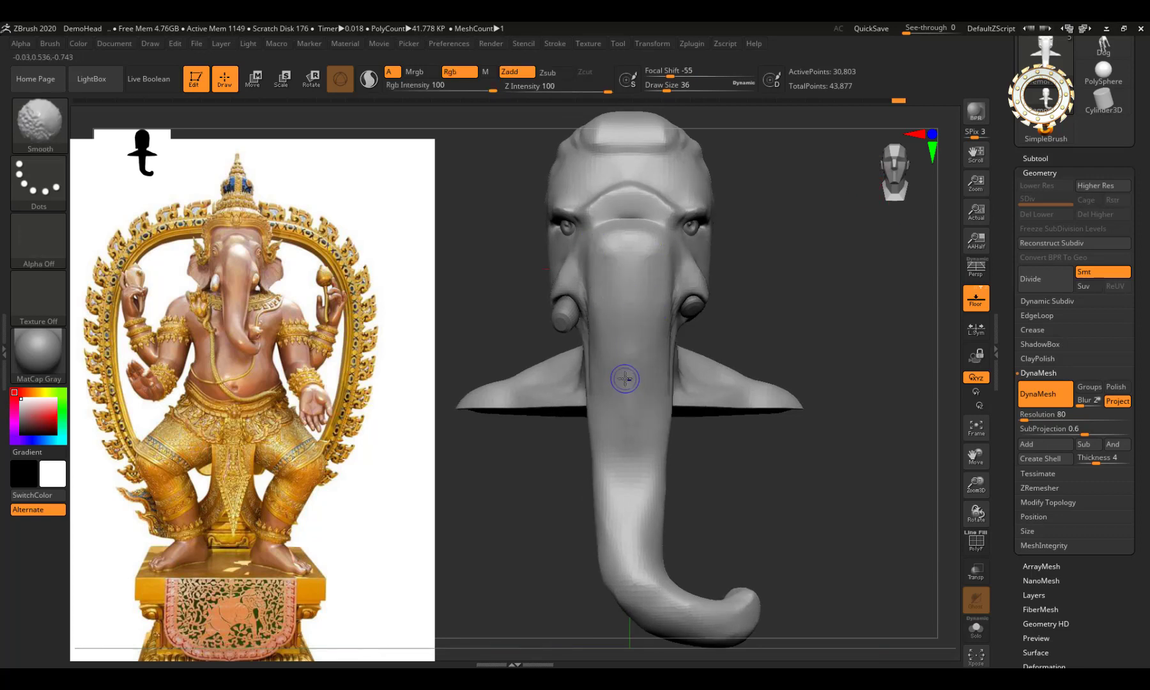
key("e")
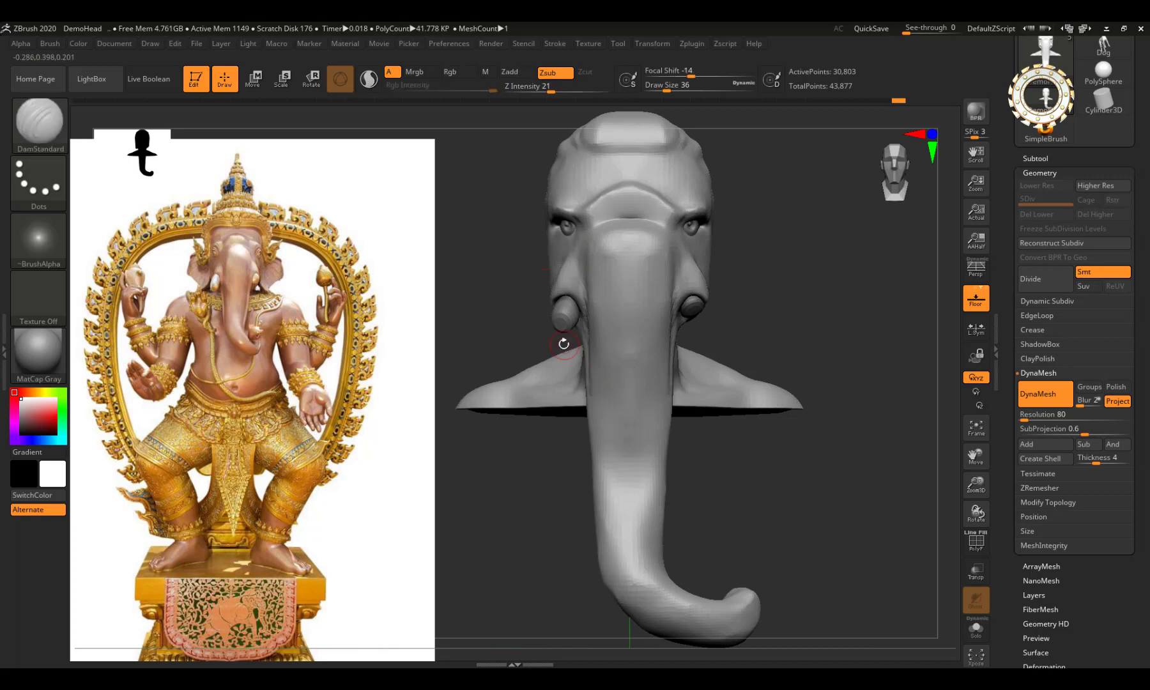
left_click(560, 313, "alt")
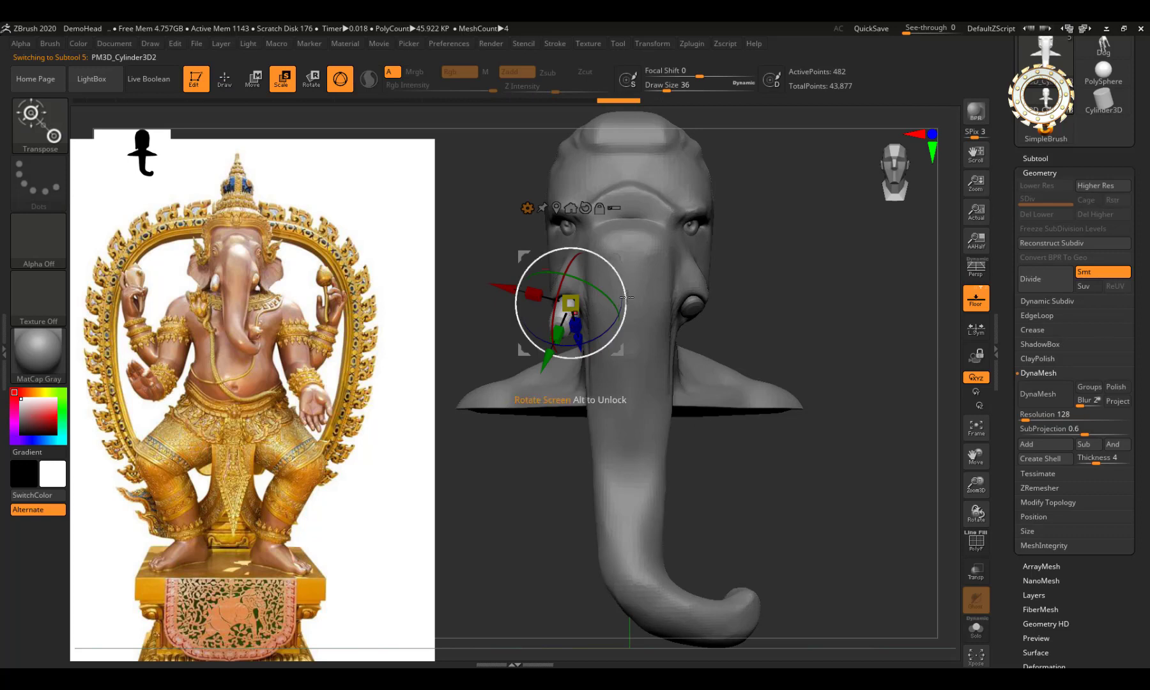
Step: Rotate the left tusk with Transpose from a three-quarter side view, then return to front view
key("q")
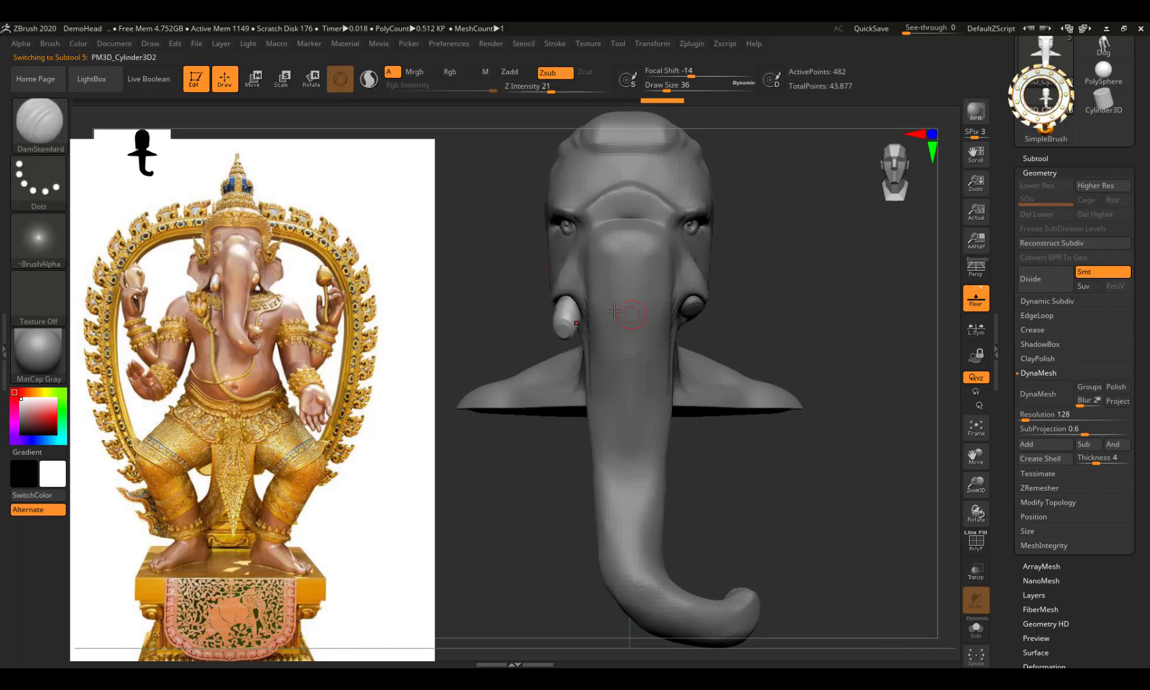
key("e")
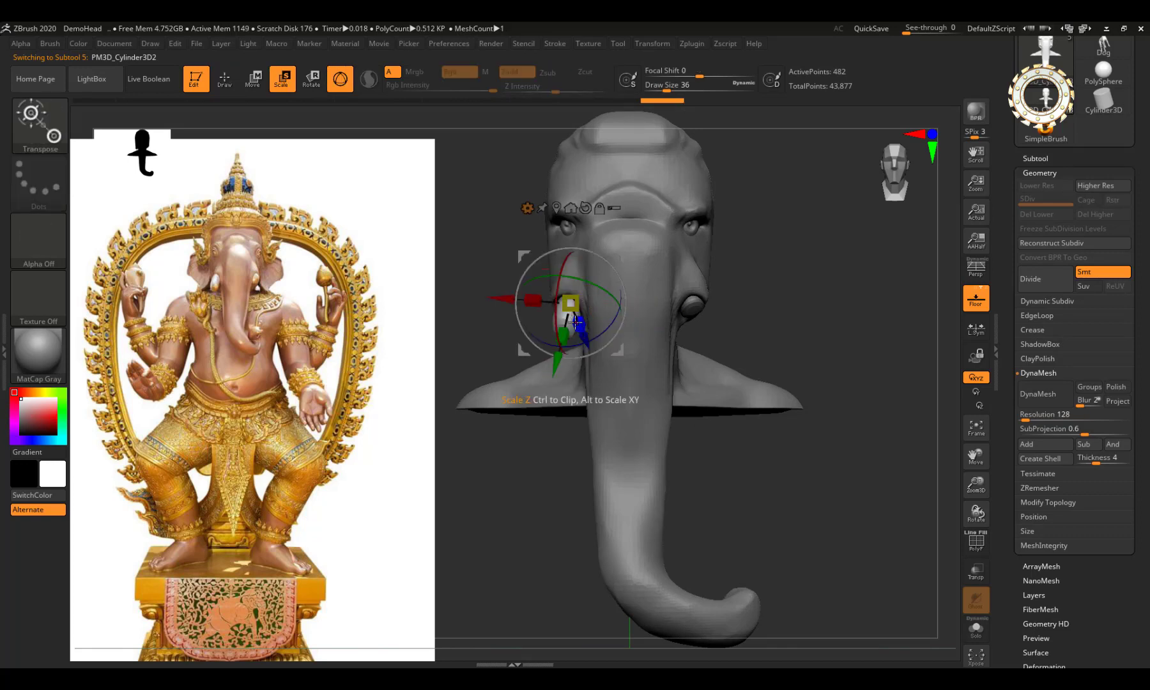
key("q")
right_click_drag(559, 308, 569, 322)
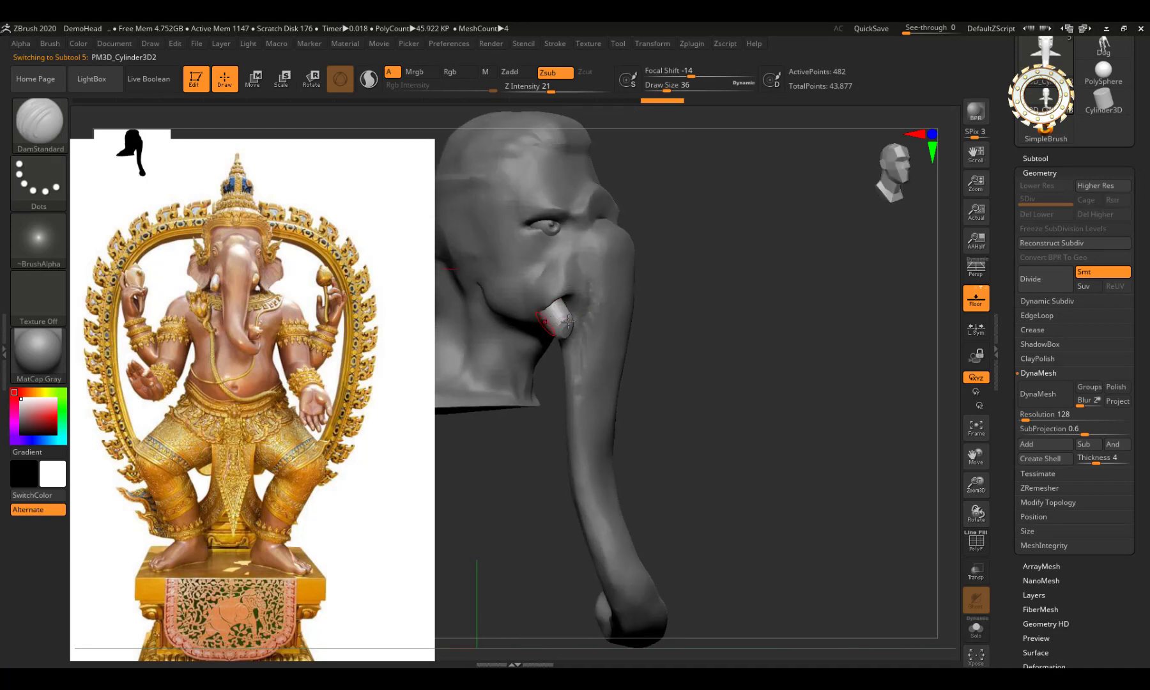
key("e")
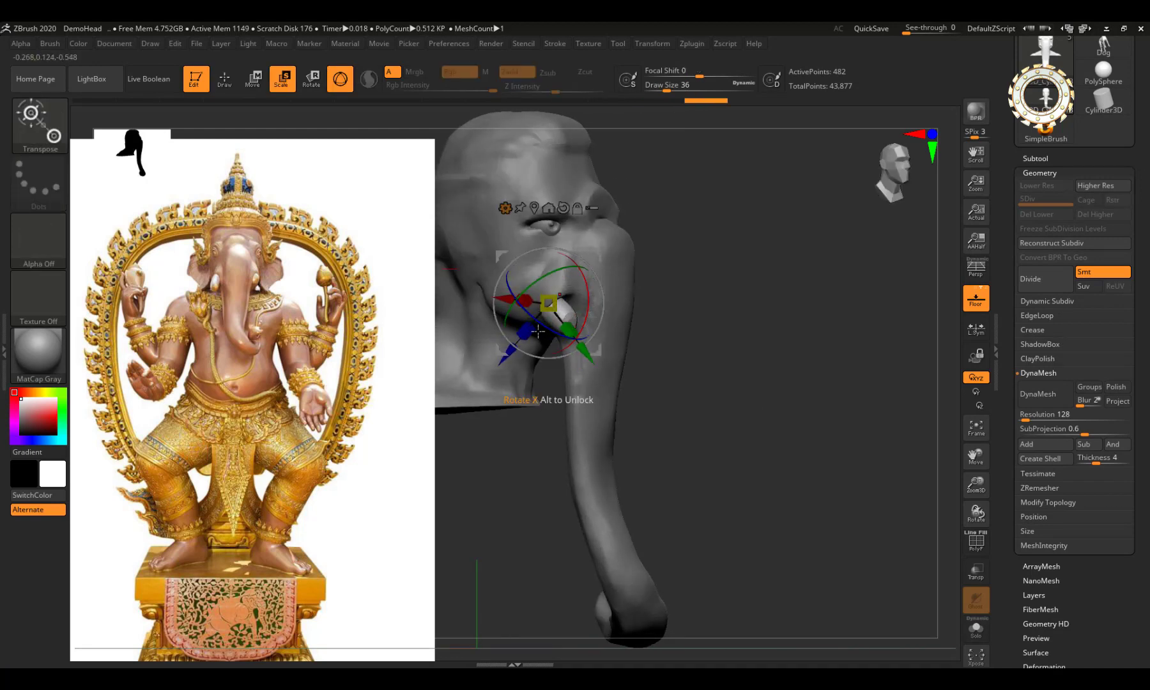
key("q")
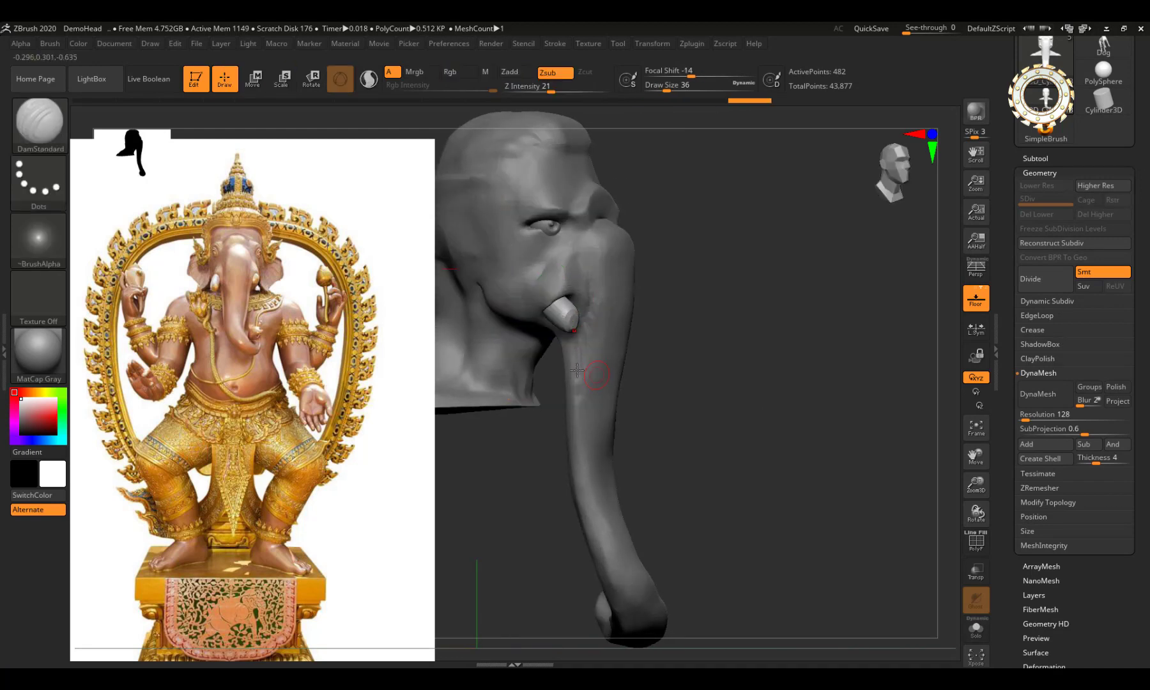
right_click_drag(577, 370, 625, 349)
right_click_drag(561, 330, 568, 326)
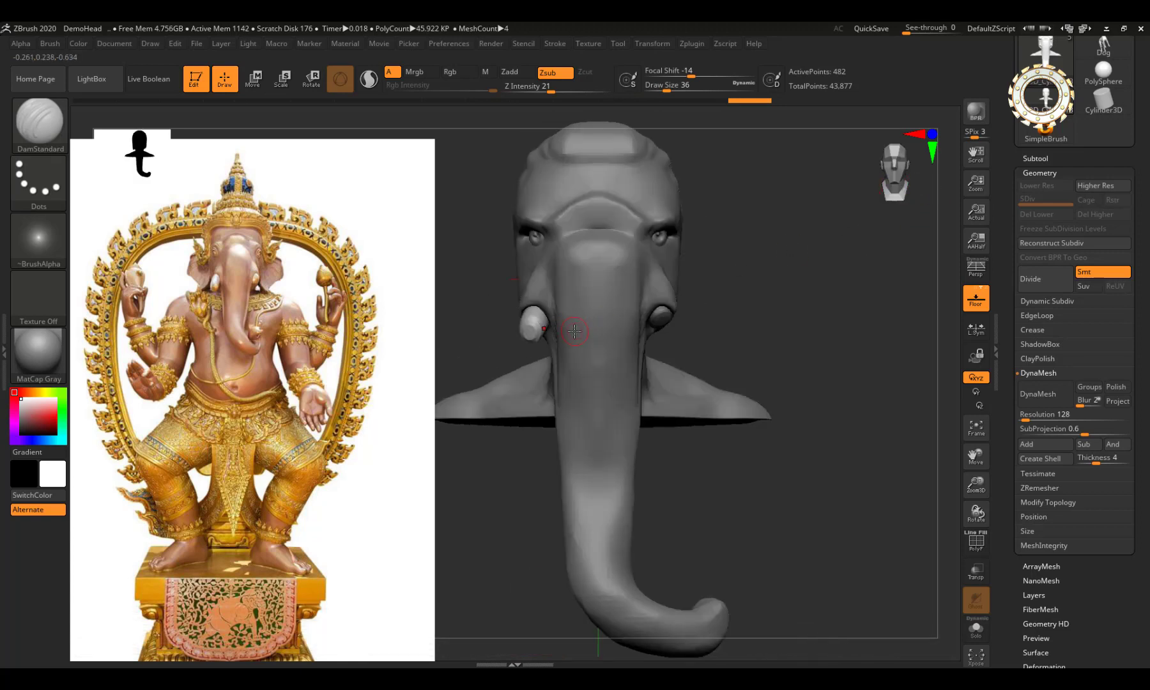
Step: Make the DemoHead the active part and check it from a raised view
left_click(550, 313, "alt")
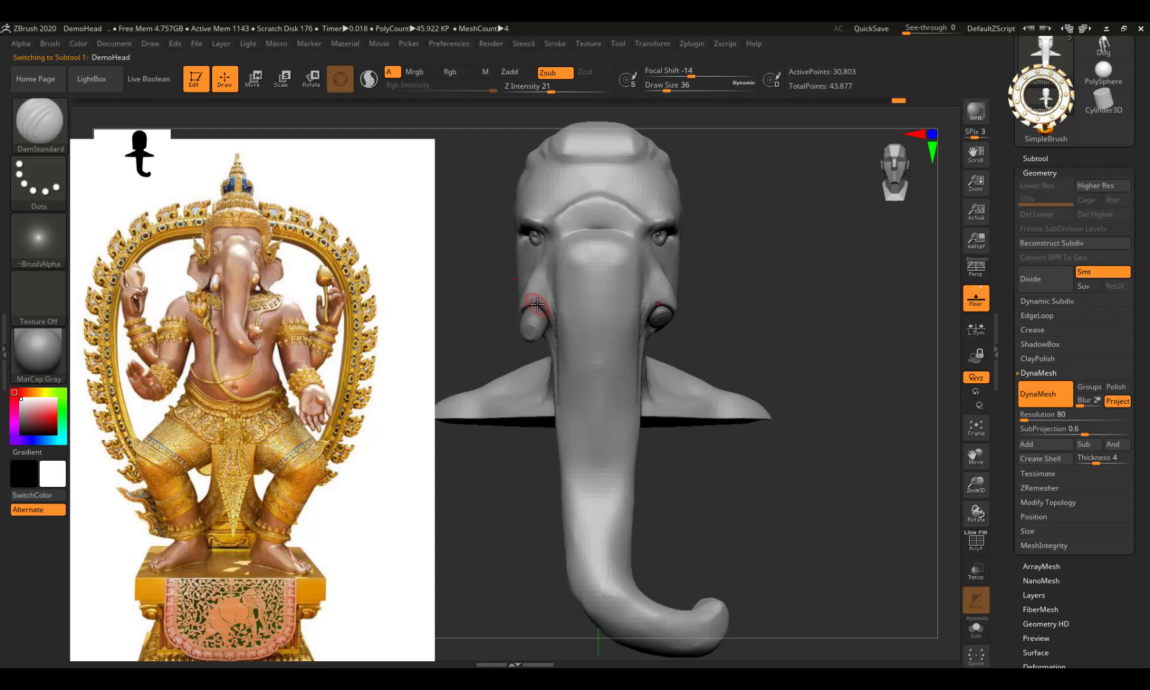
right_click_drag(536, 310, 520, 332)
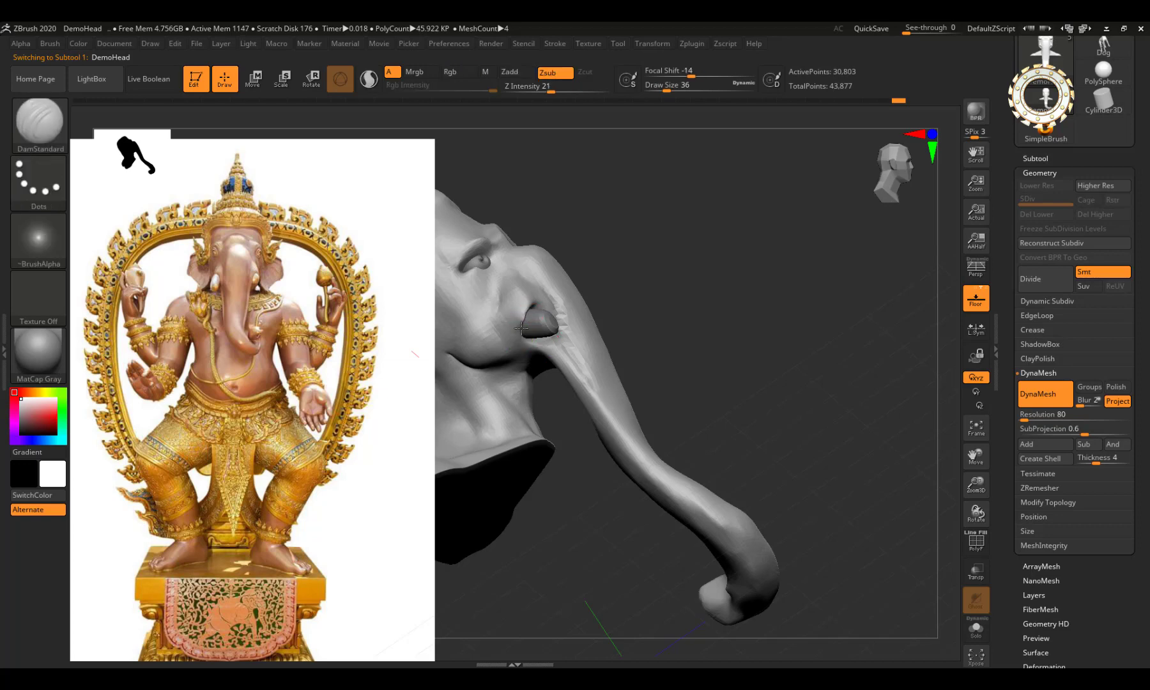
mouse_move(538, 300)
right_mouse_down()
mouse_move(514, 257)
mouse_move(514, 334)
mouse_move(811, 296)
right_mouse_up()
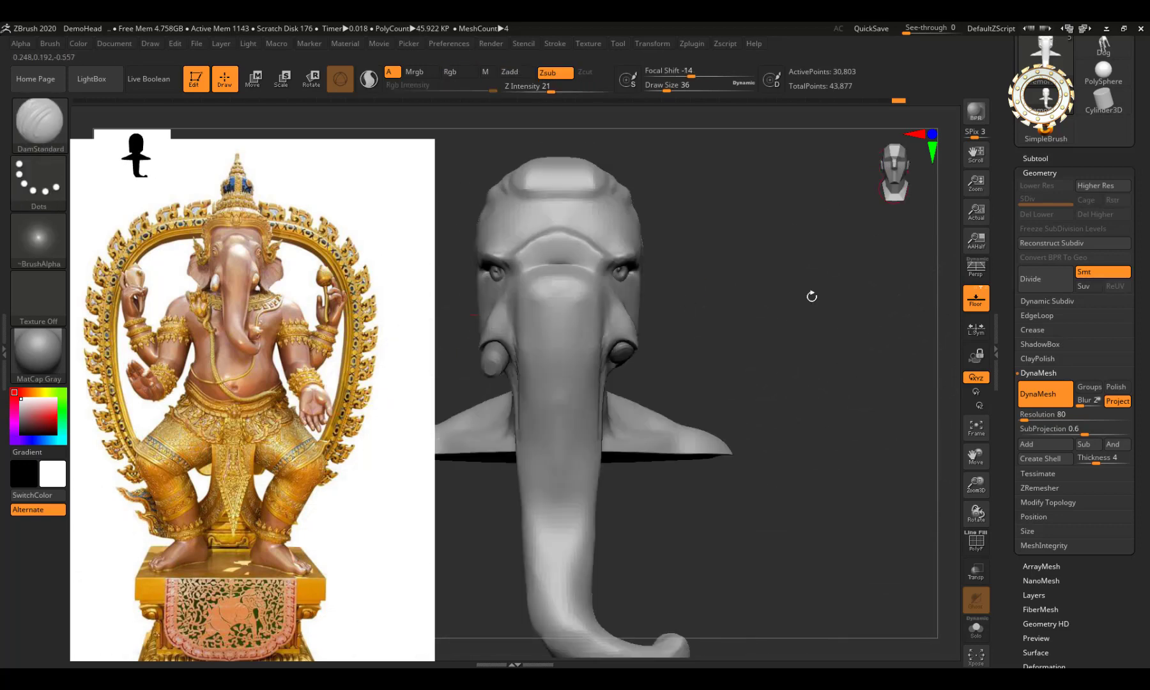
Step: Choose the Inflat brush and check the area under the trunk
left_click(39, 121)
left_click(343, 133)
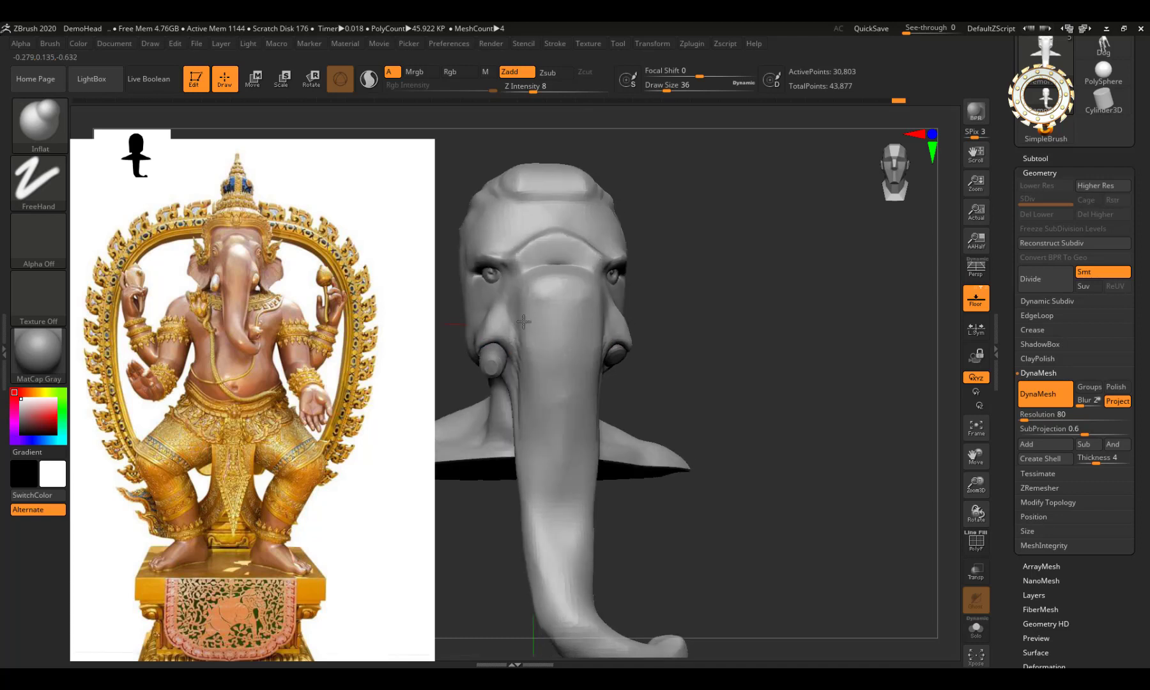
right_click_drag(490, 347, 483, 354)
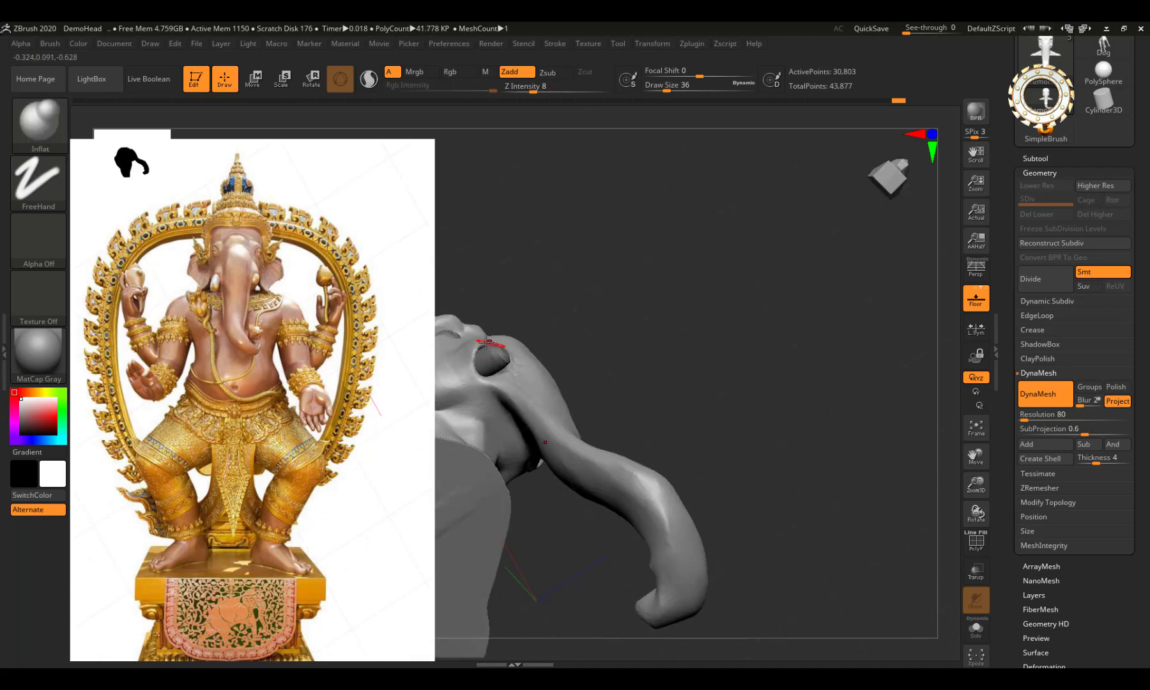
mouse_move(487, 380)
right_mouse_down("shift")
mouse_move(561, 378)
mouse_move(552, 372)
right_mouse_up("shift")
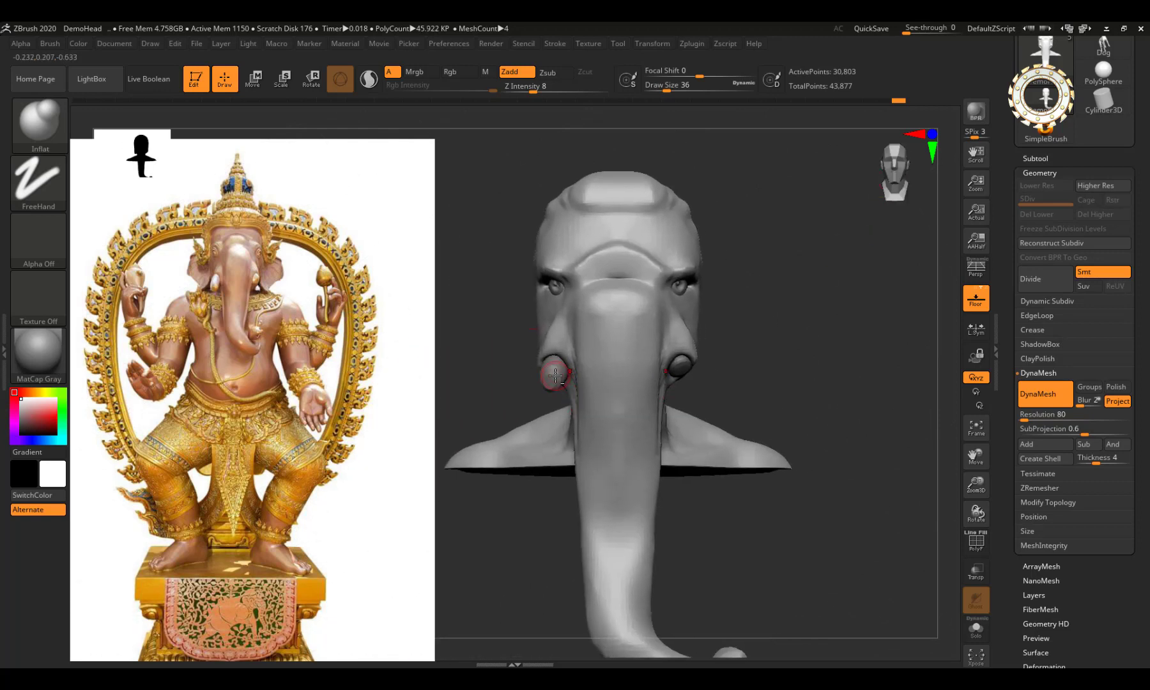
Step: Select the left tusk cylinder and nudge it slightly left along X
left_click(555, 375, "alt")
key("e")
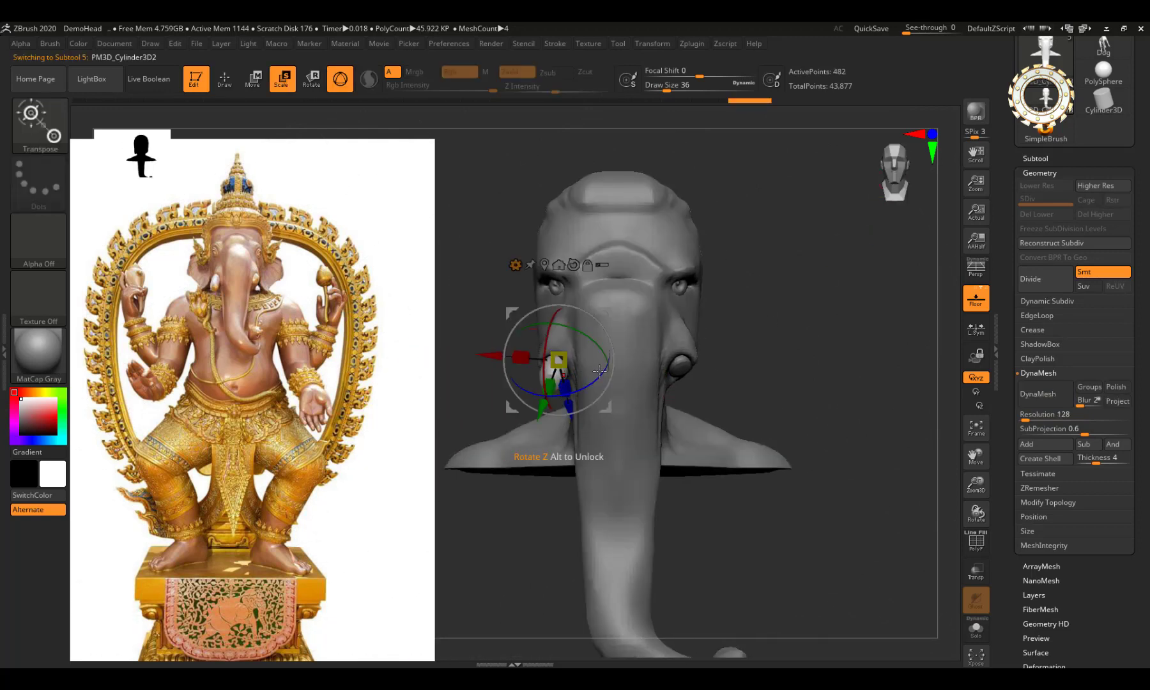
left_click_drag(487, 365, 481, 365)
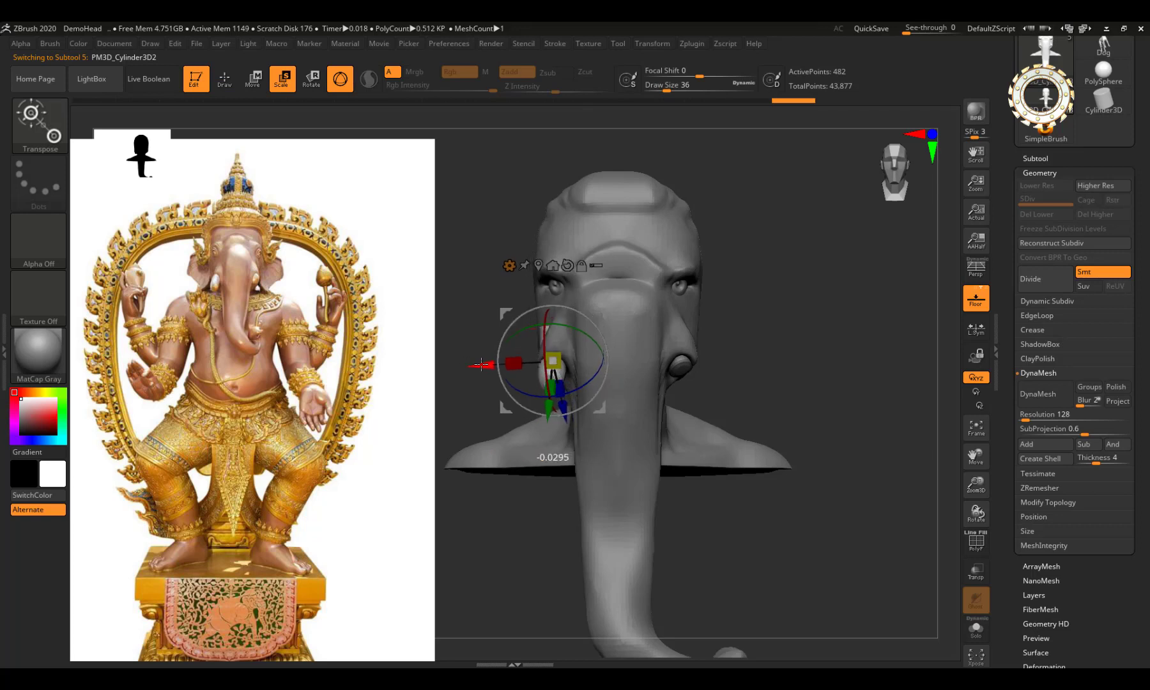
key("q")
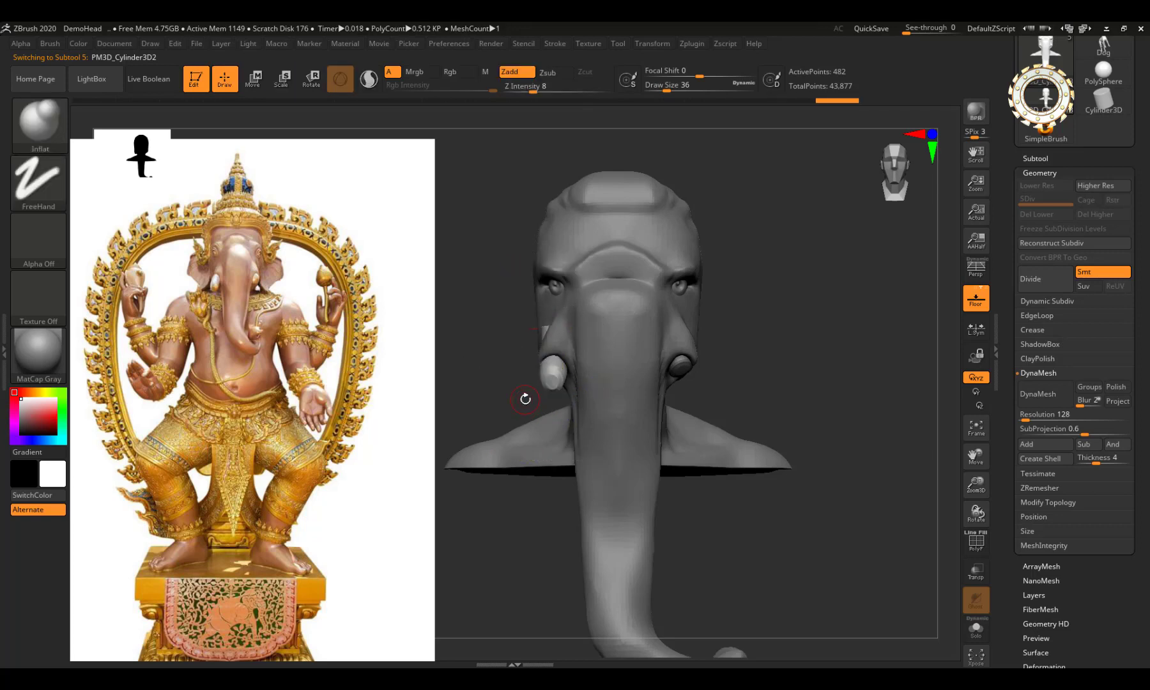
Step: Adjust the left tusk stub's placement and scale from side and symmetric front views
mouse_move(524, 387)
left_mouse_down()
mouse_move(566, 406)
mouse_move(580, 334)
left_mouse_up()
key("e")
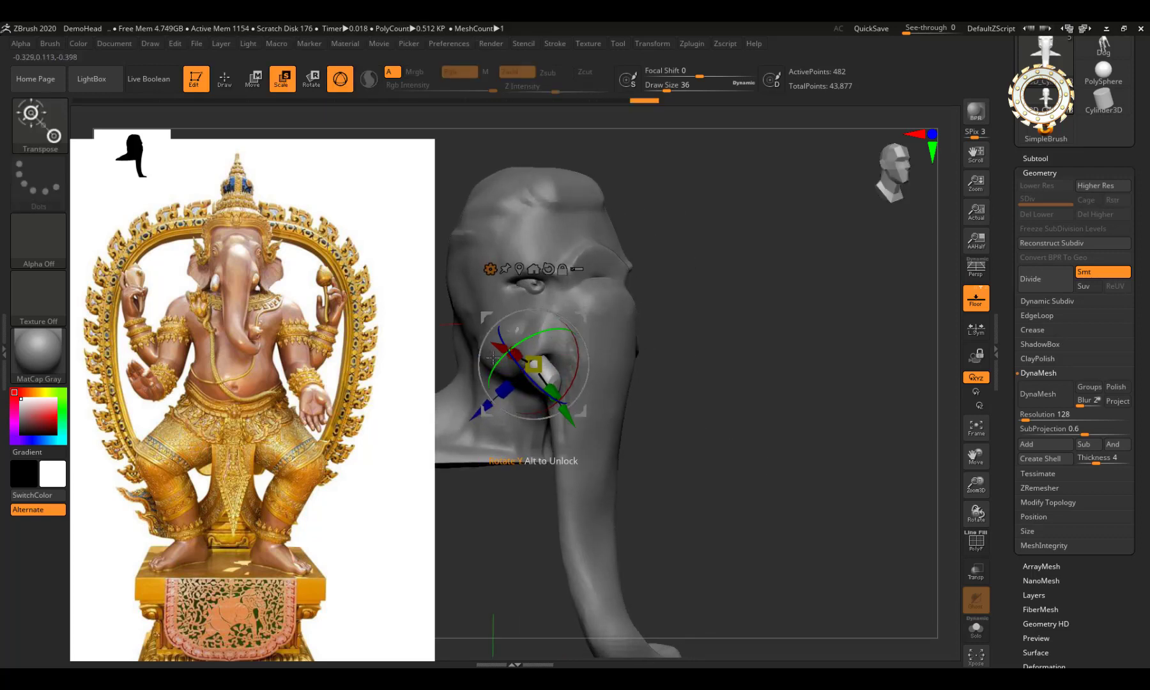
key("q")
left_click_drag(831, 332, 921, 318, "shift")
left_click_drag(912, 172, 703, 354, "shift")
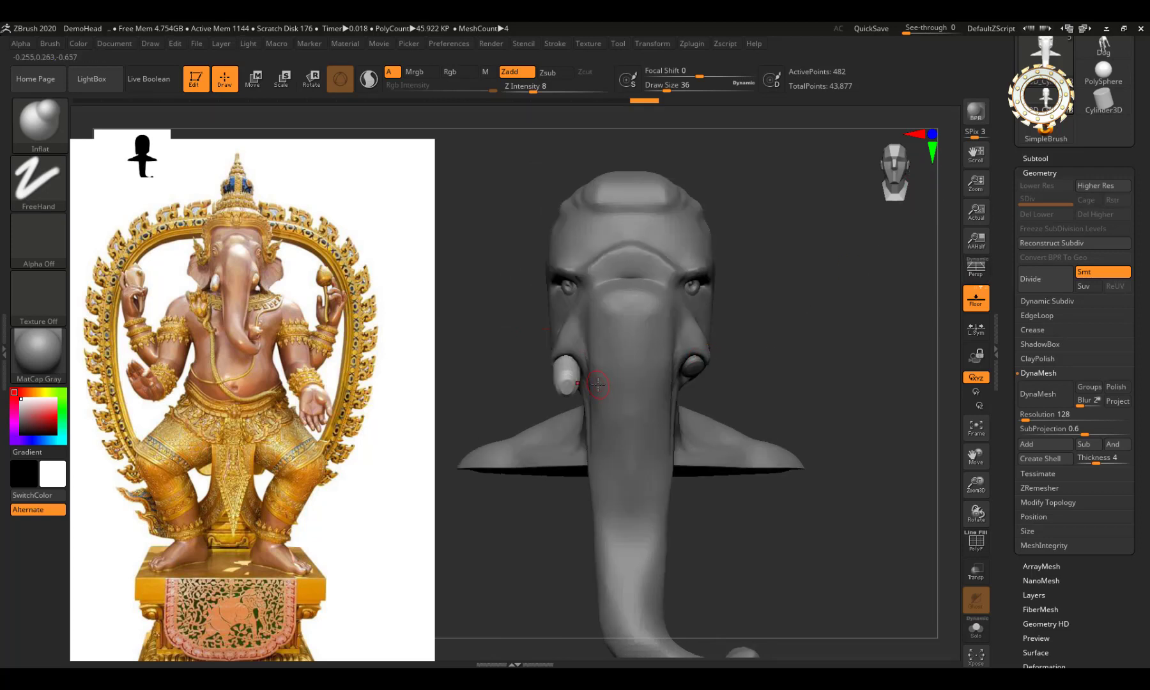
key("e")
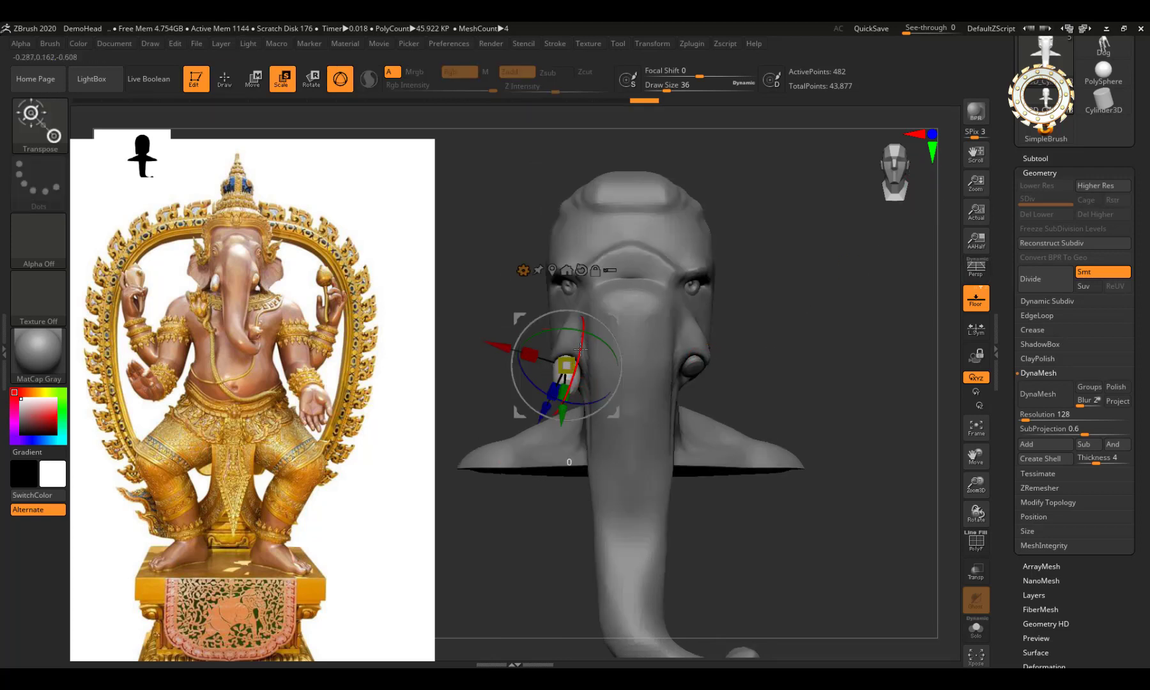
key("q")
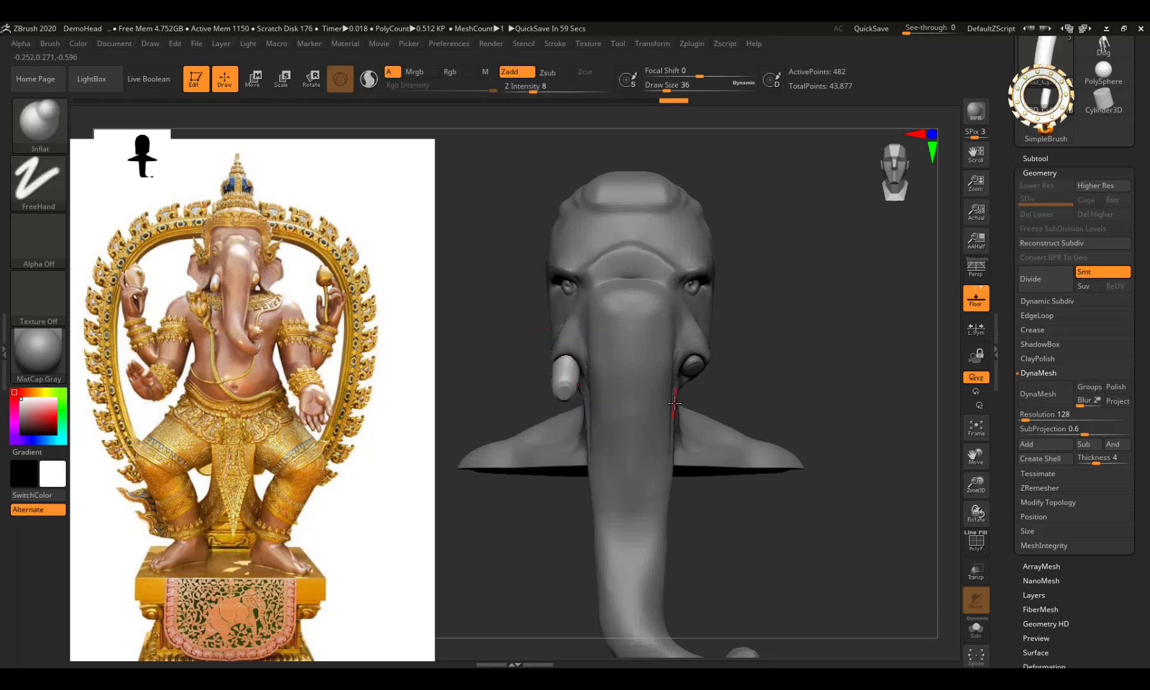
key("e")
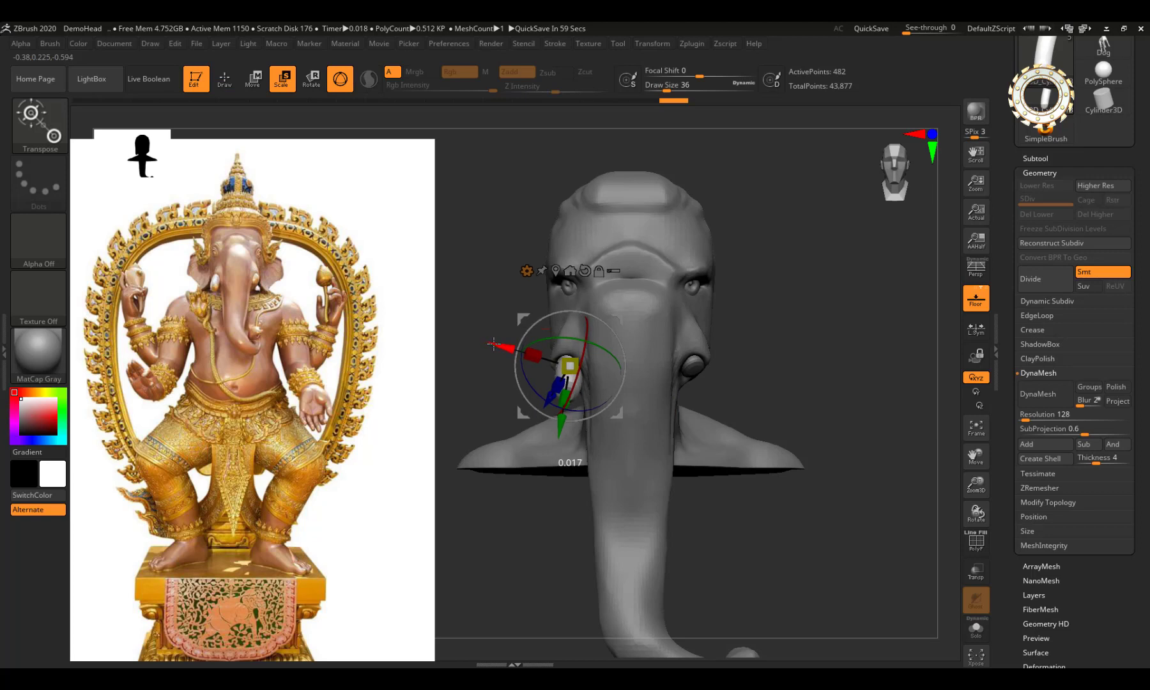
key("q")
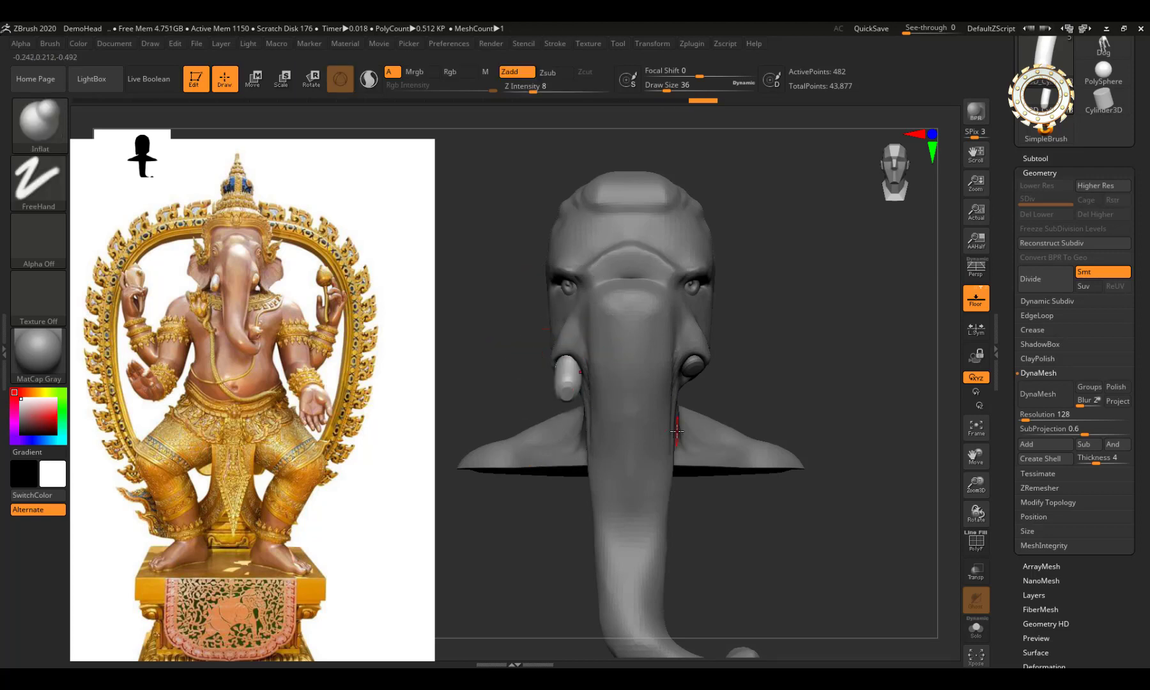
Step: Select the right tusk stub and reshape it with the Move brush
left_click(682, 379, "alt")
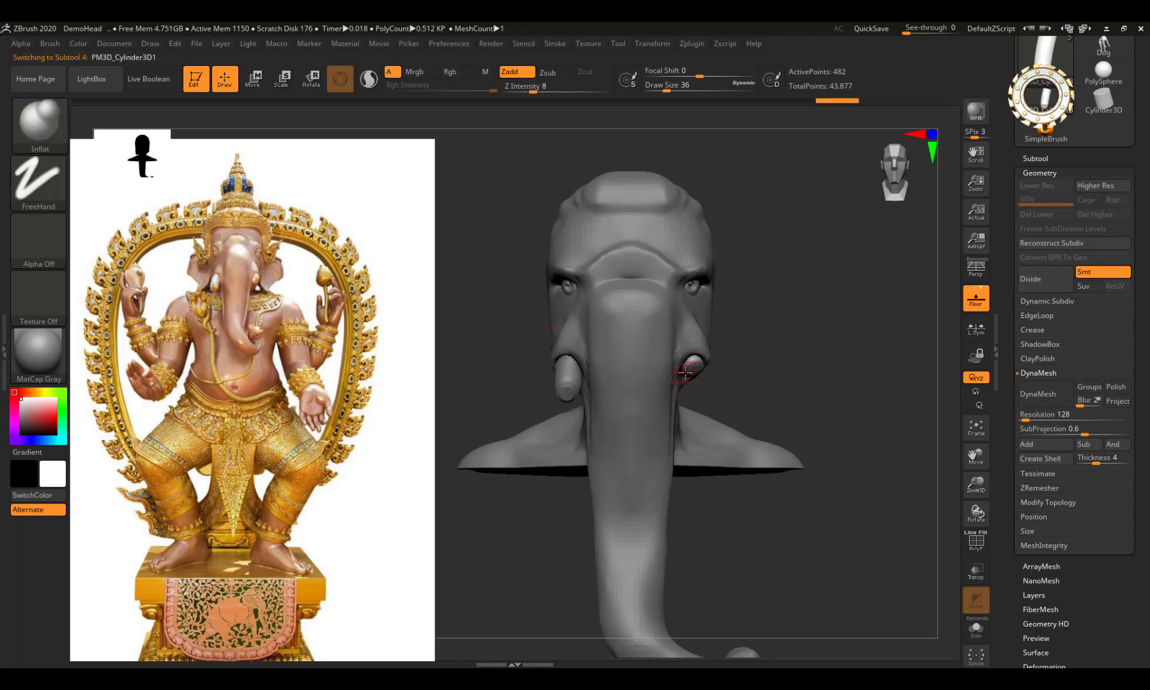
left_click(40, 121)
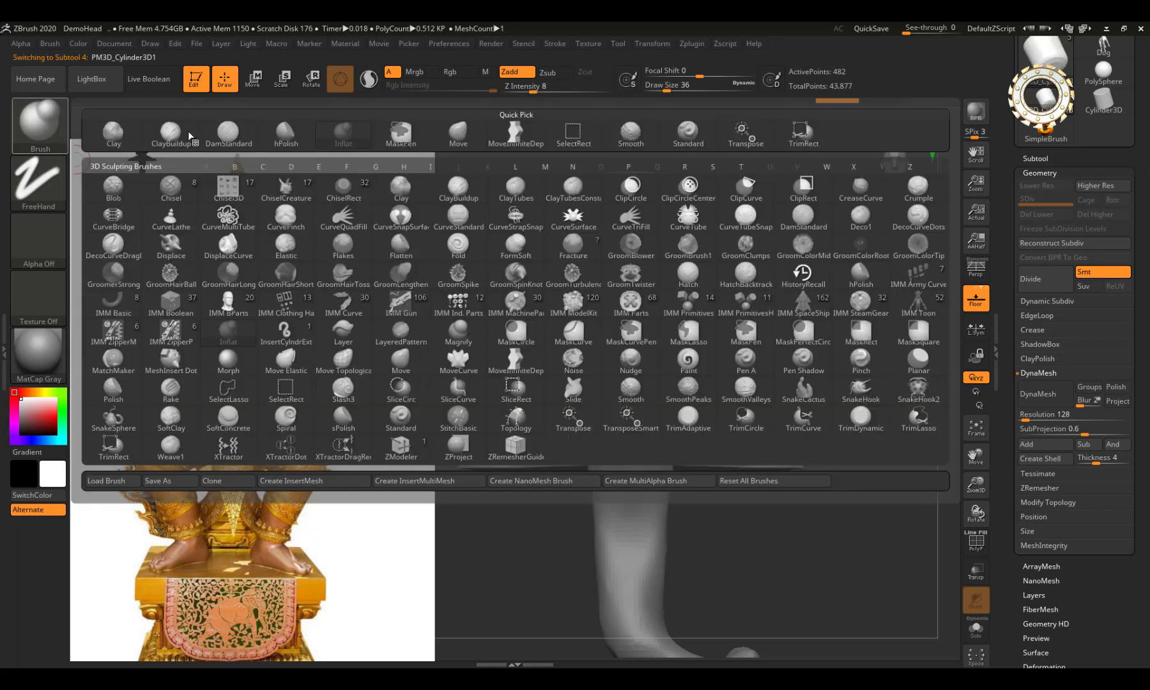
left_click(458, 133)
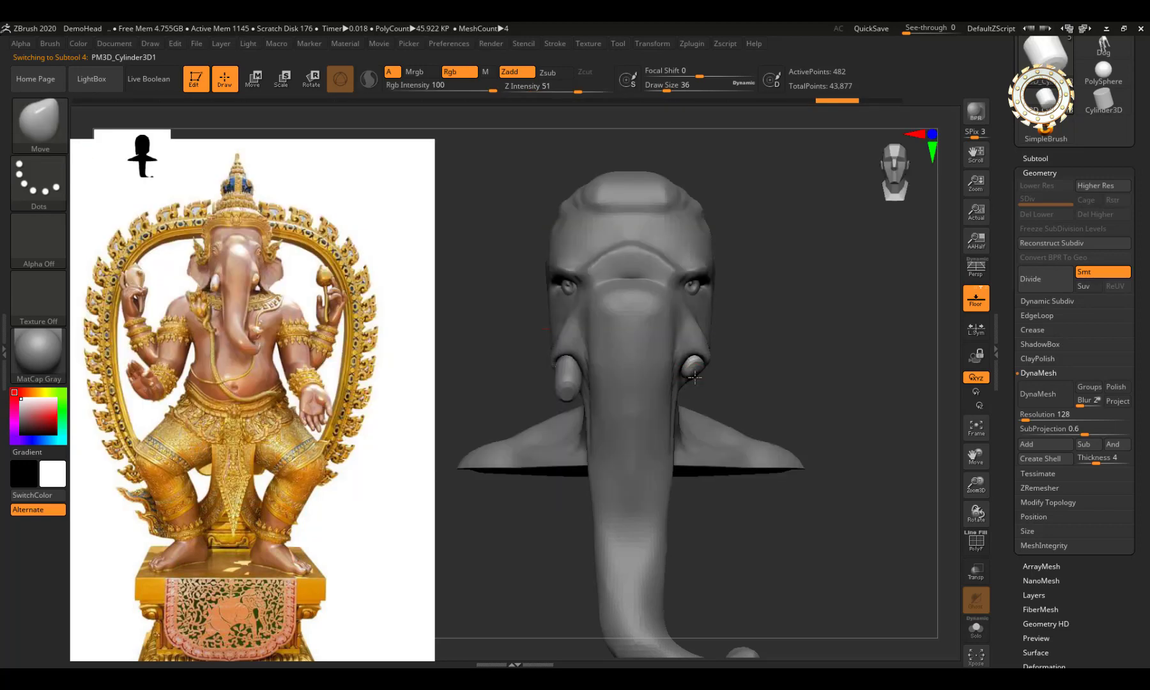
left_click_drag(695, 376, 694, 377)
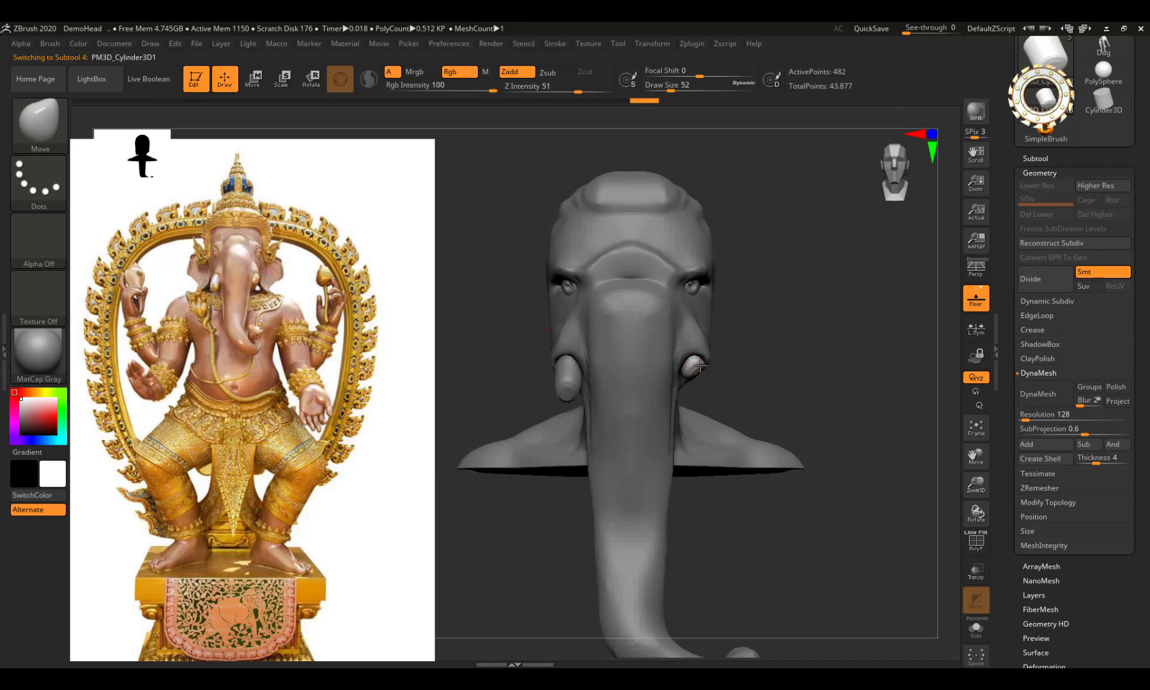
left_click(686, 378)
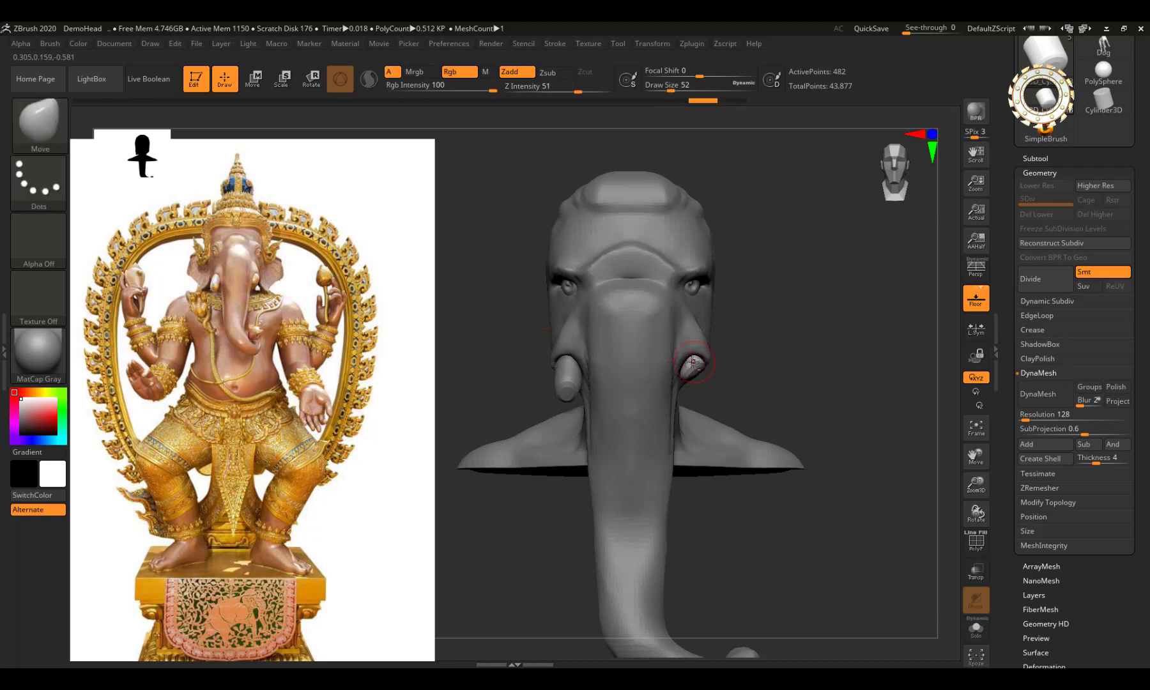
mouse_move(698, 362)
left_mouse_down()
mouse_move(686, 360)
mouse_move(696, 376)
left_mouse_up()
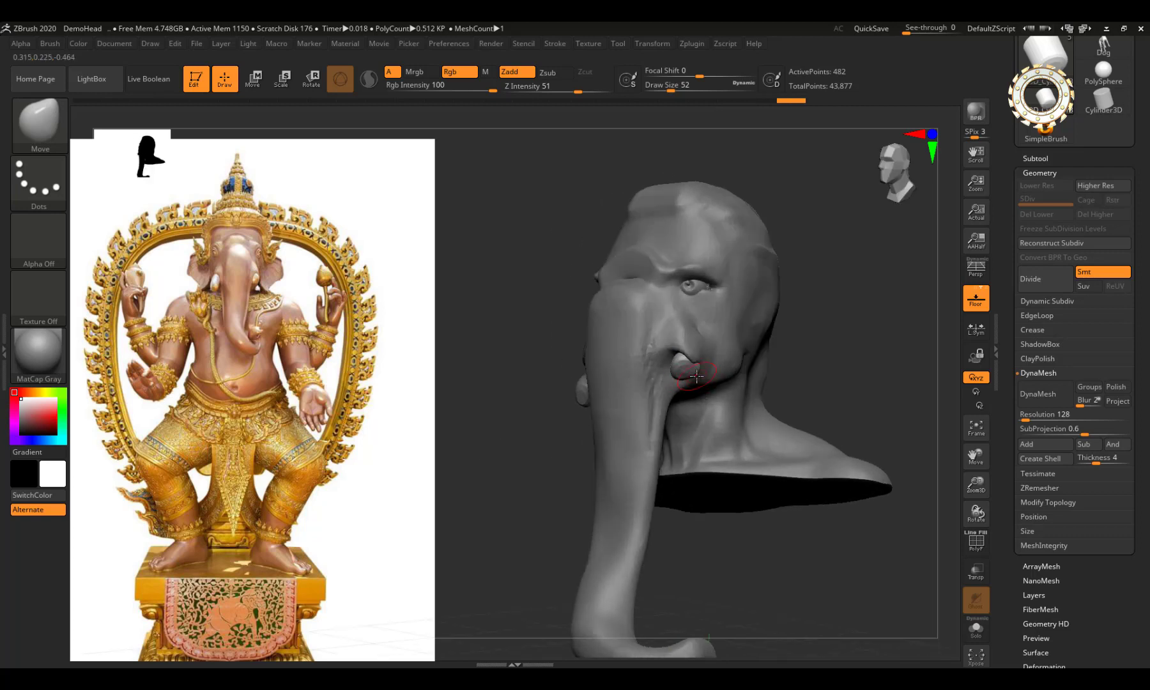
Step: From front view, scale the right tusk stub slightly along one axis
right_click_drag(690, 386, 847, 231)
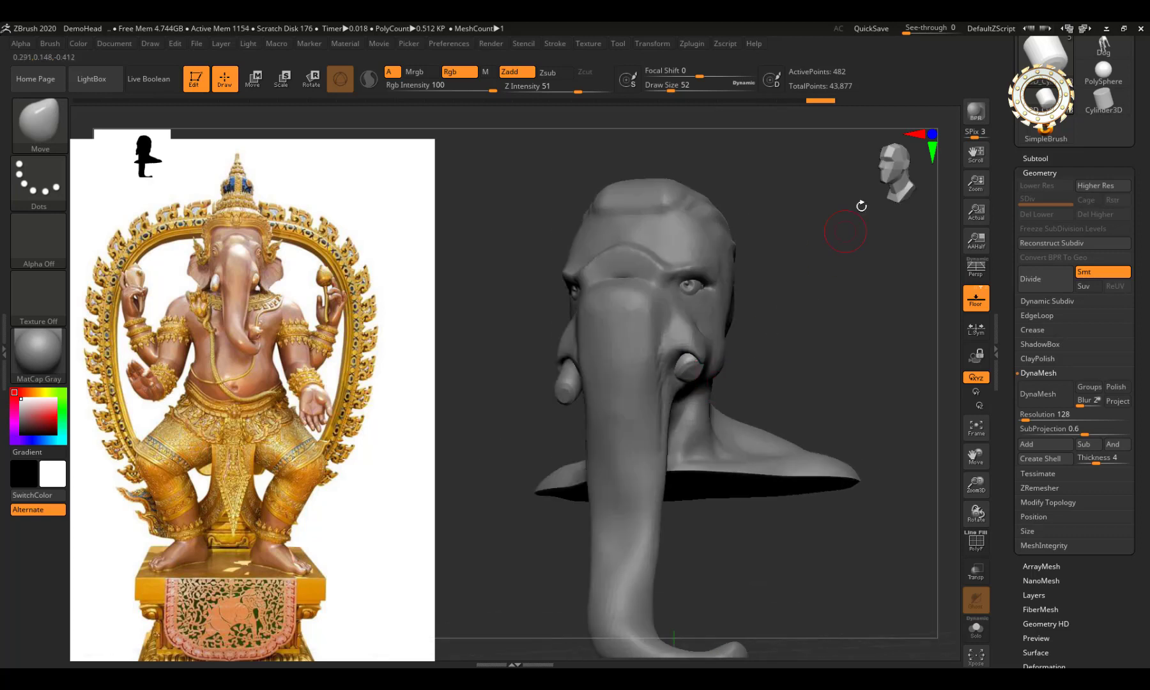
left_click(894, 176)
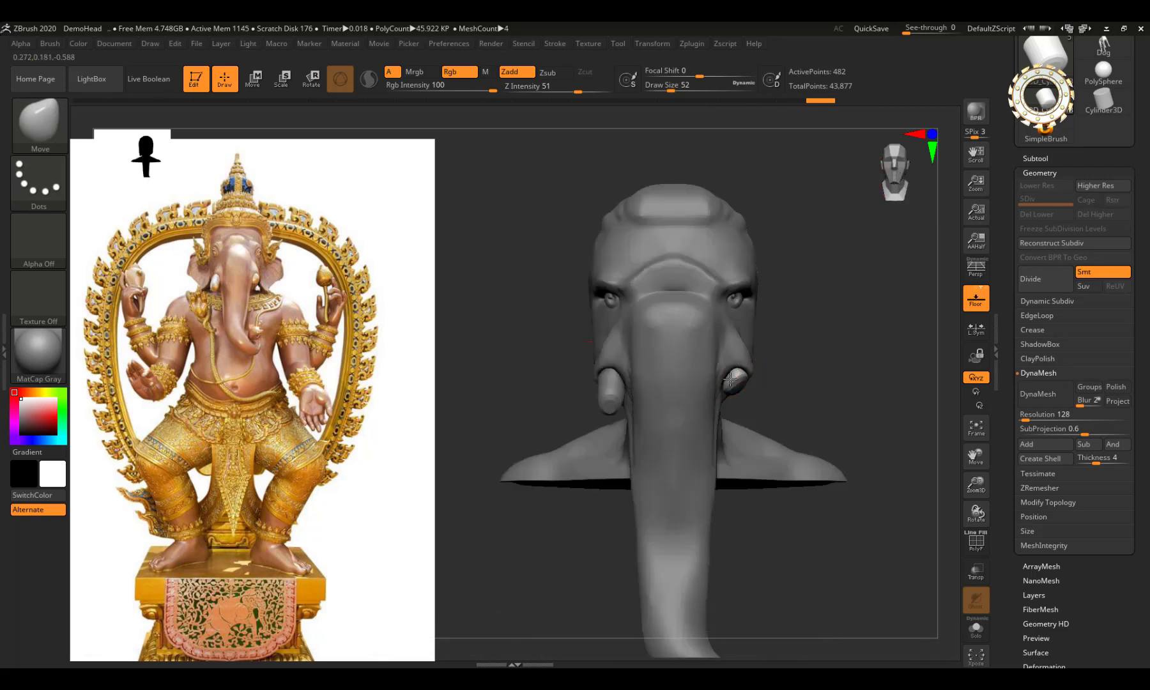
key("e")
right_click_drag(769, 406, 766, 406)
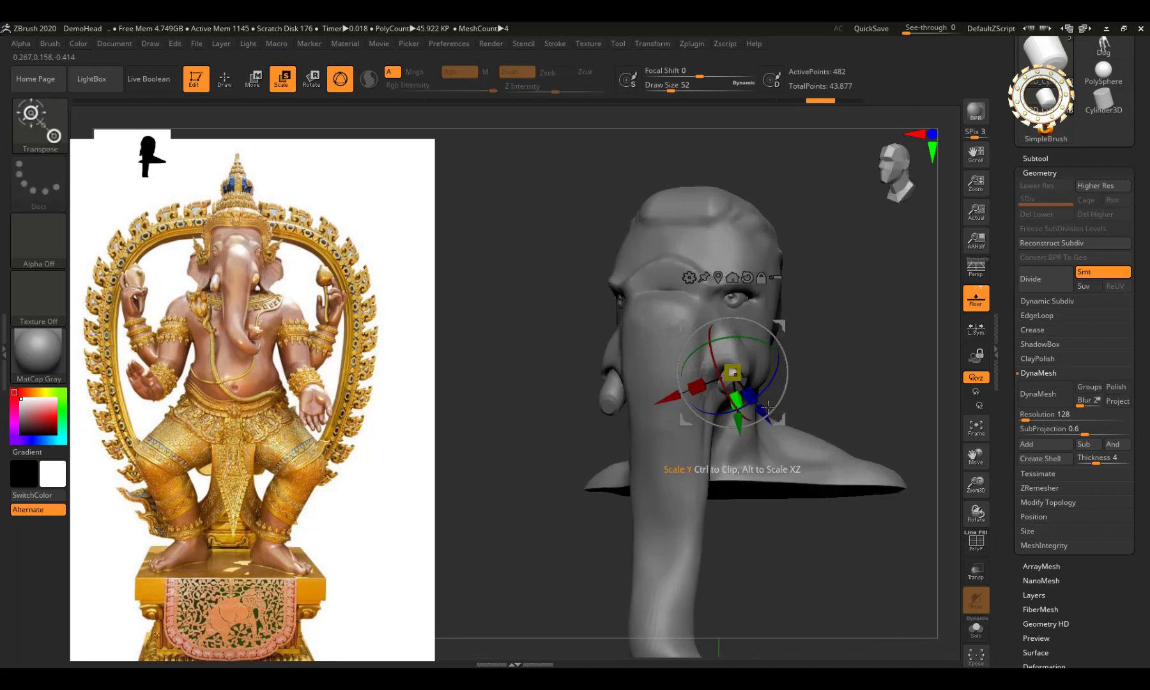
left_click_drag(766, 406, 759, 408)
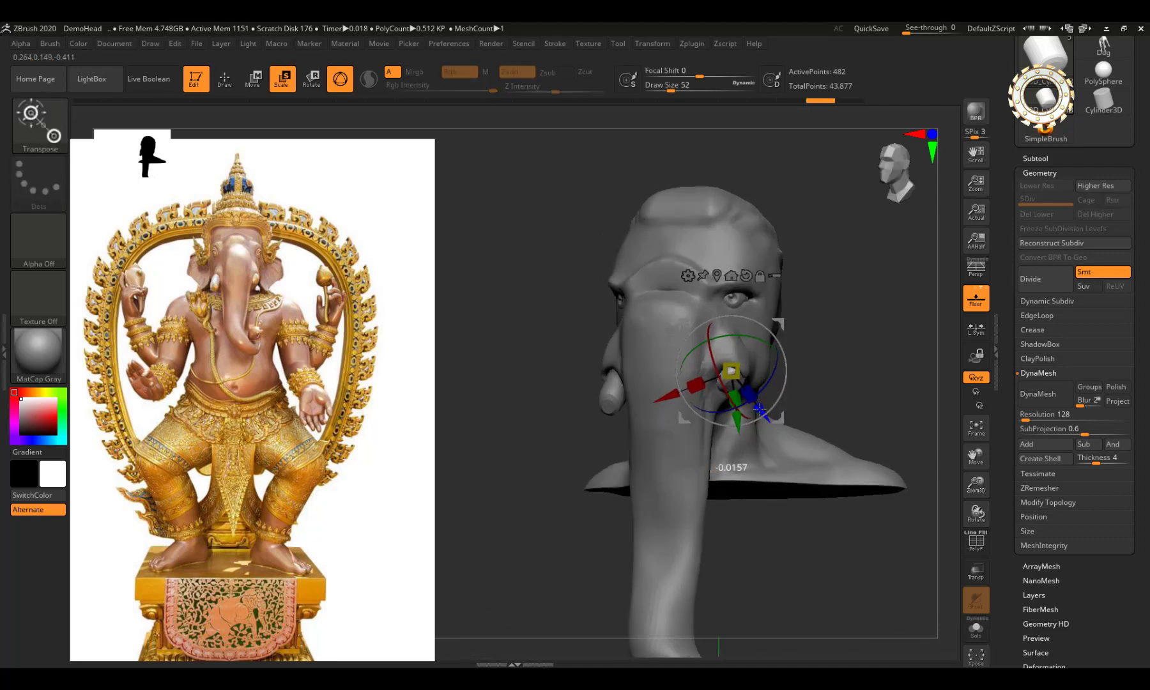
key("q")
Step: Nudge the right tusk stub slightly along its vertical axis
right_click_drag(759, 409, 713, 382, "shift")
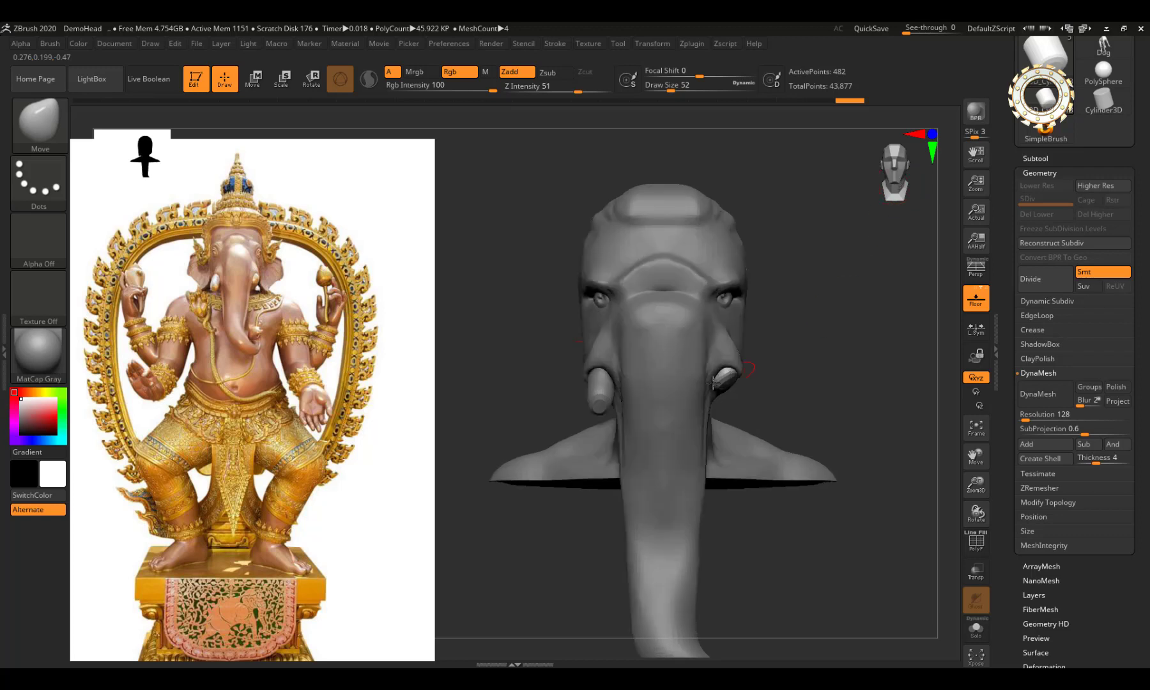
key("e")
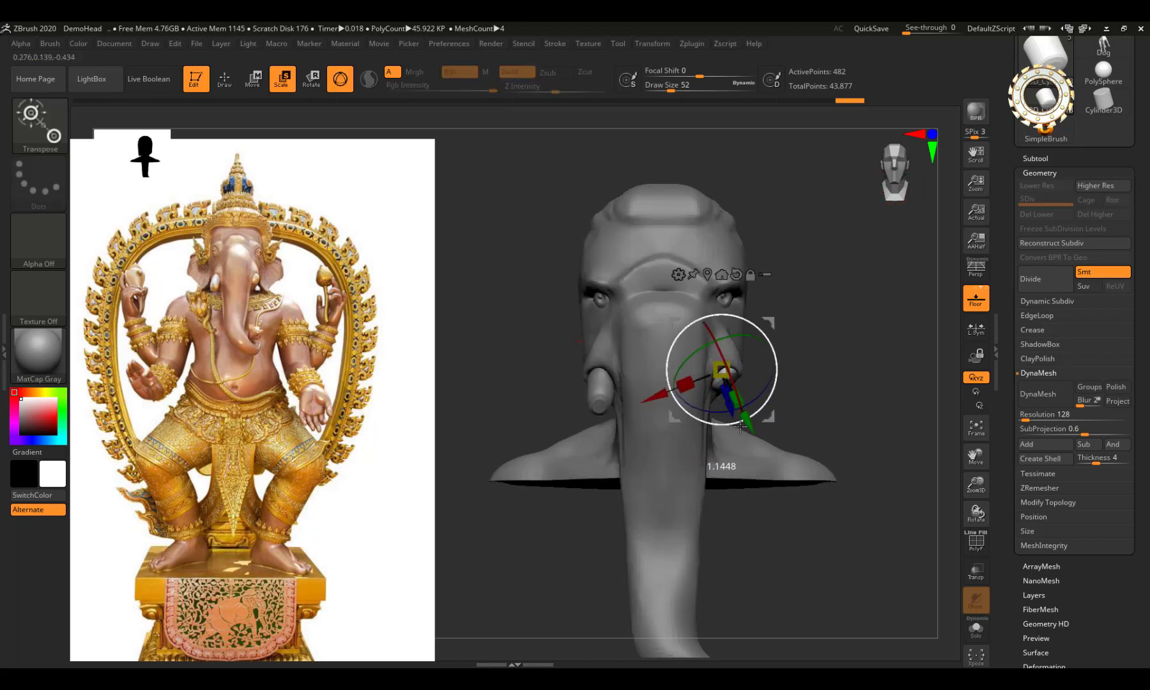
left_click_drag(753, 421, 752, 424)
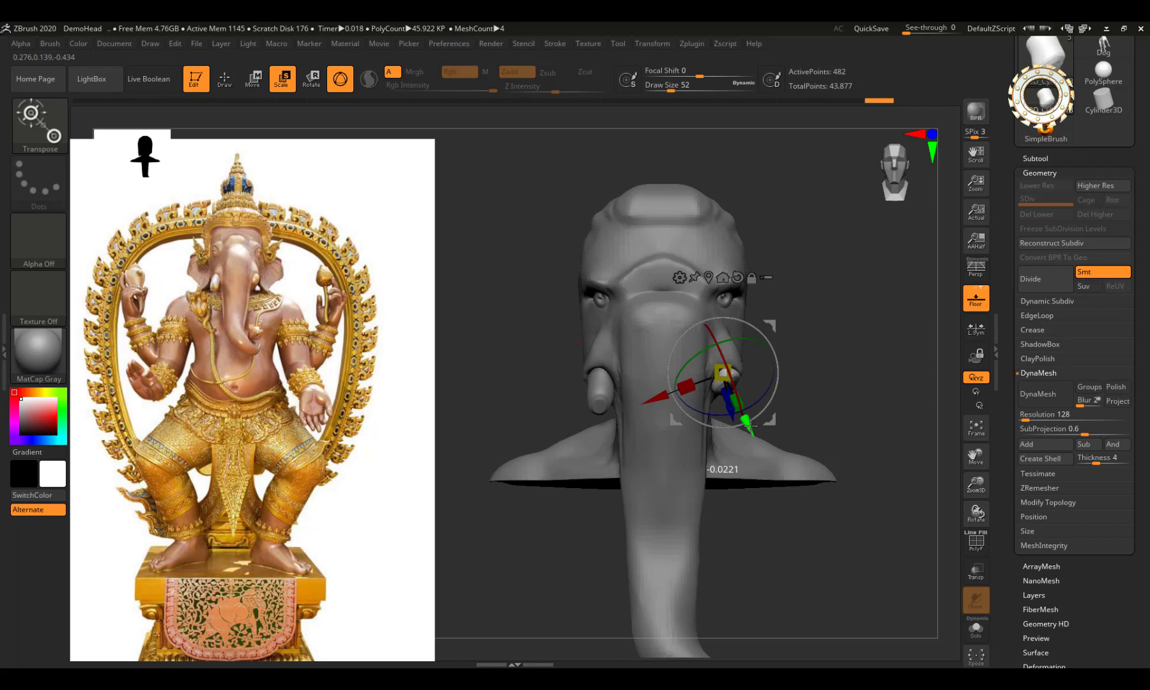
key("q")
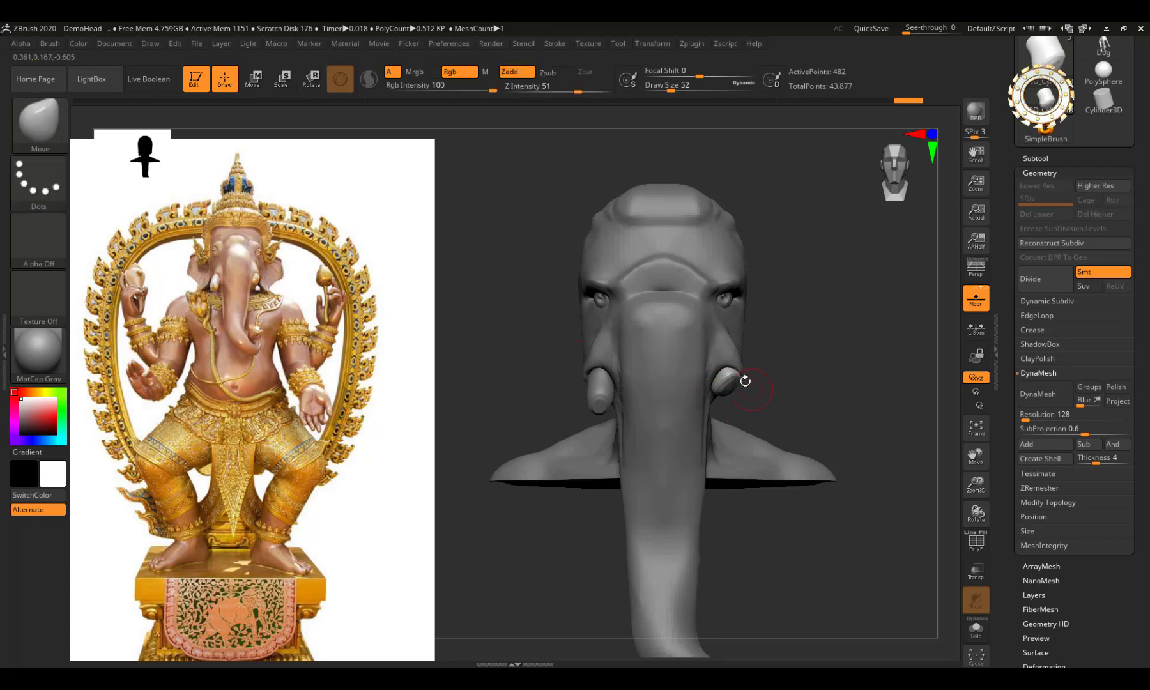
Step: Undo the last tusk edit and push the right tusk base into shape with Move
key("ctrl+z")
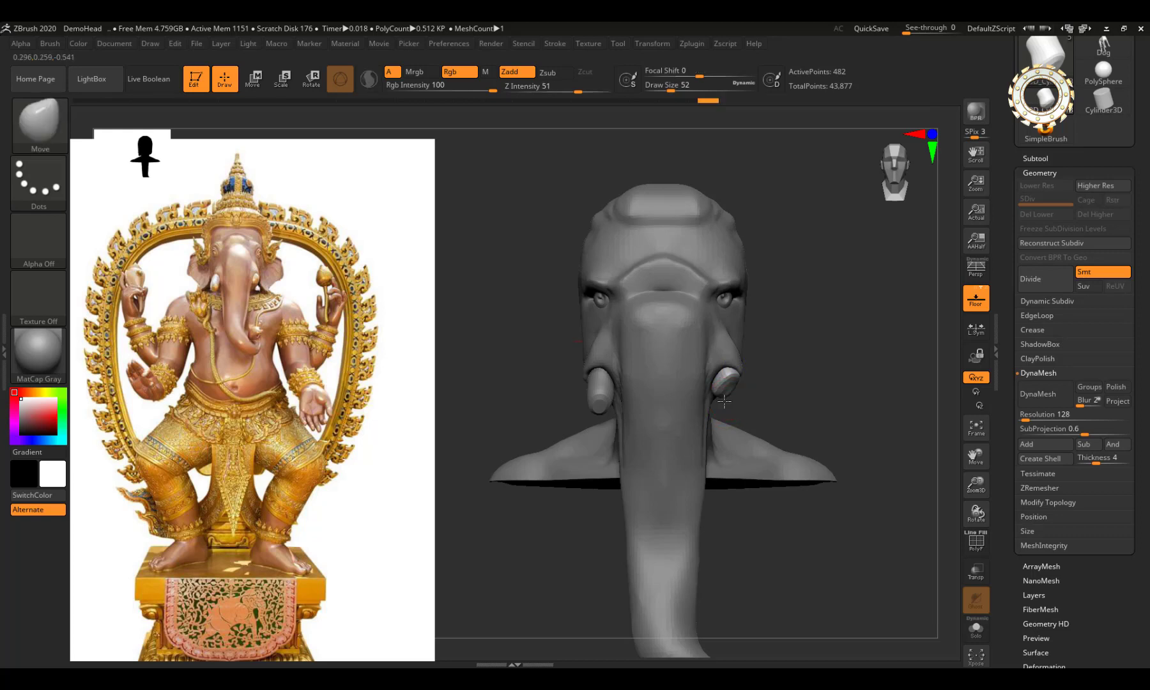
mouse_move(724, 400)
right_mouse_down()
mouse_move(734, 381)
mouse_move(758, 386)
right_mouse_up()
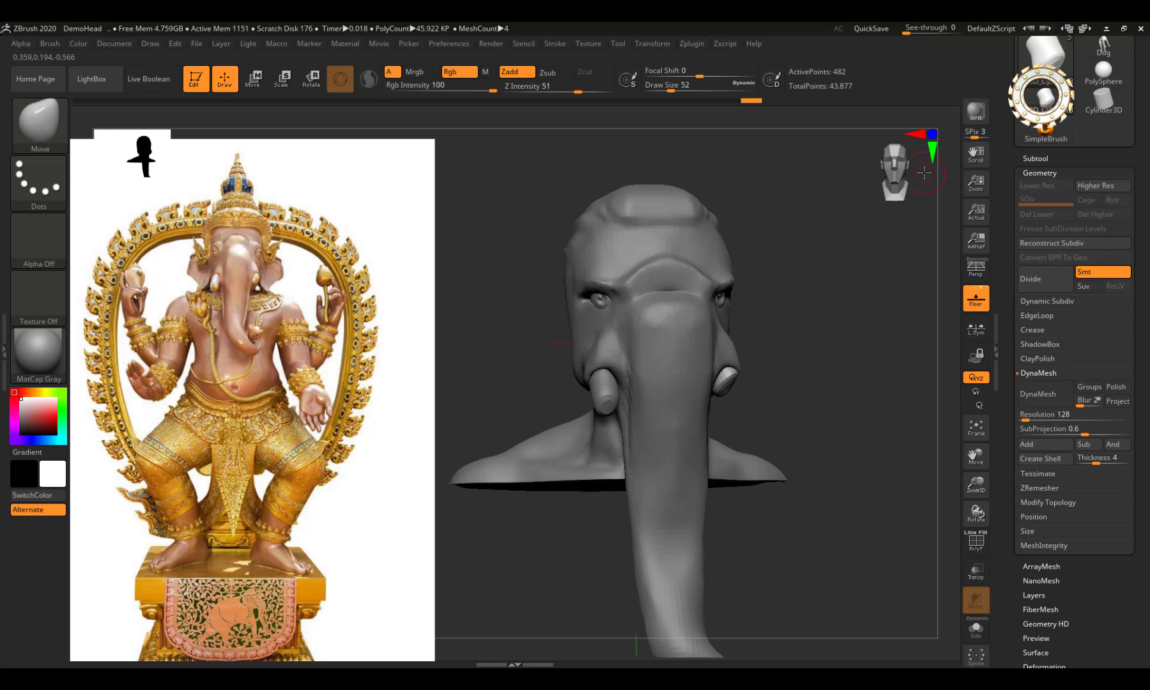
mouse_move(924, 172)
right_mouse_down()
mouse_move(679, 414)
mouse_move(697, 398)
right_mouse_up()
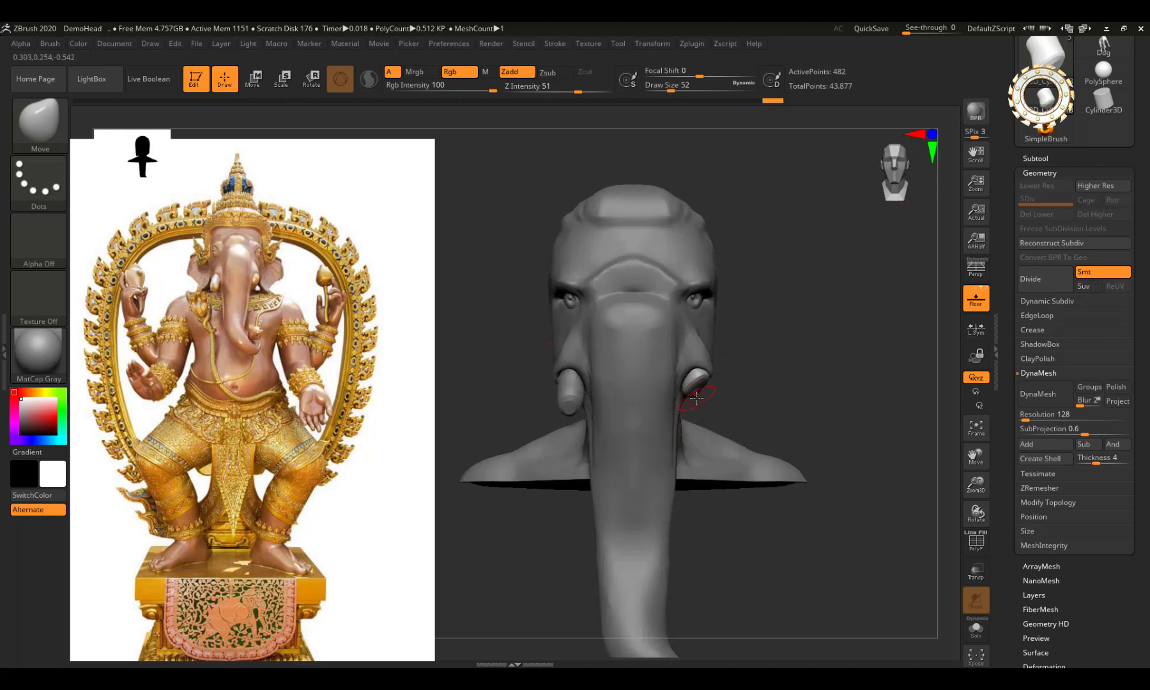
left_click_drag(695, 396, 694, 385)
mouse_move(689, 380)
left_mouse_down()
mouse_move(708, 375)
mouse_move(720, 397)
left_mouse_up()
Step: Smooth the surface around the right tusk, then select the head mesh
key("shift")
left_click_drag(694, 432, 693, 411, "shift")
mouse_move(711, 388)
left_mouse_down()
mouse_move(701, 375)
mouse_move(818, 251)
left_mouse_up()
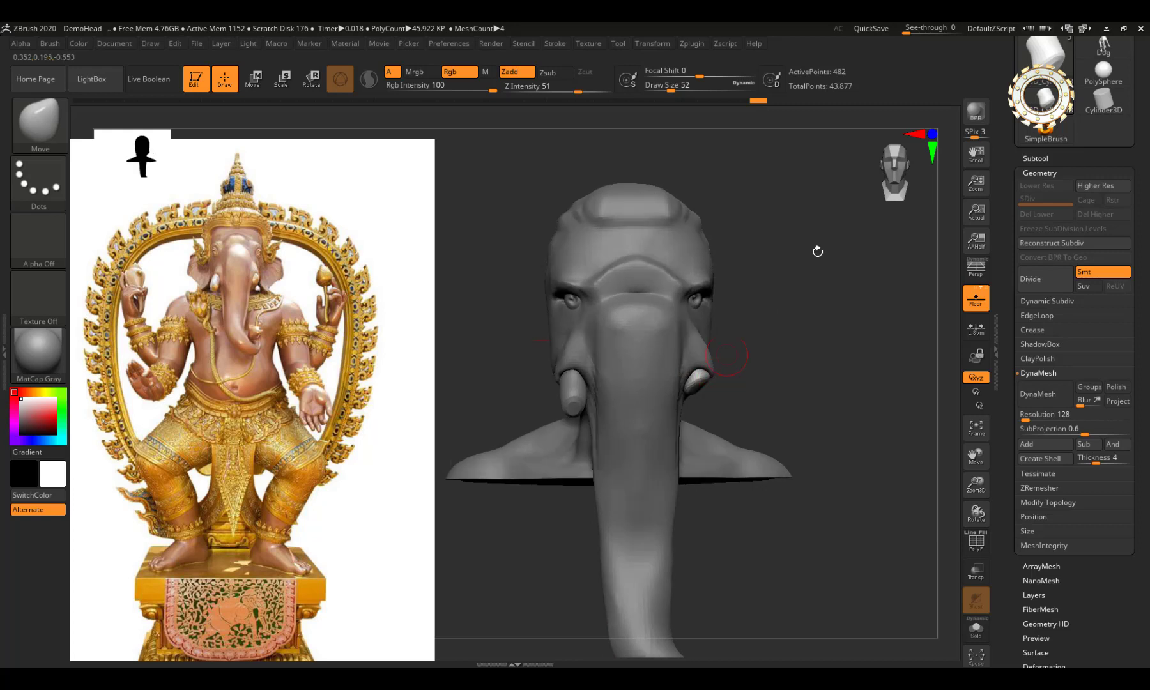
mouse_move(836, 320)
left_mouse_down()
mouse_move(810, 319)
mouse_move(729, 377)
left_mouse_up()
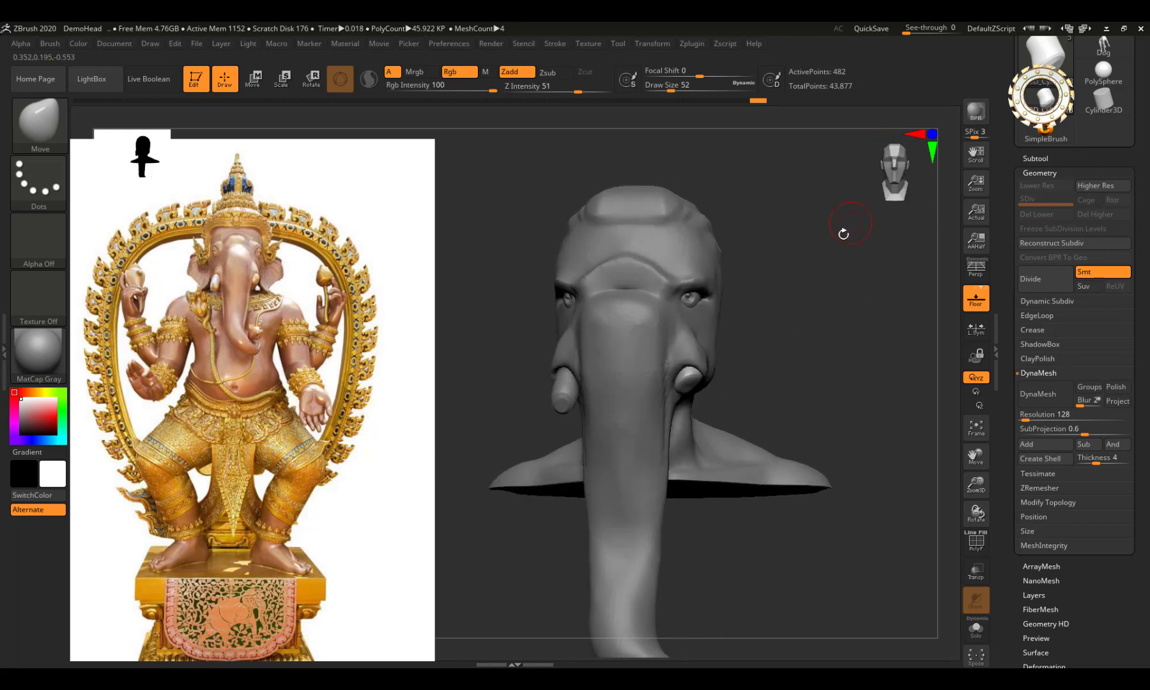
left_click(689, 369, "alt")
left_click_drag(792, 357, 696, 358)
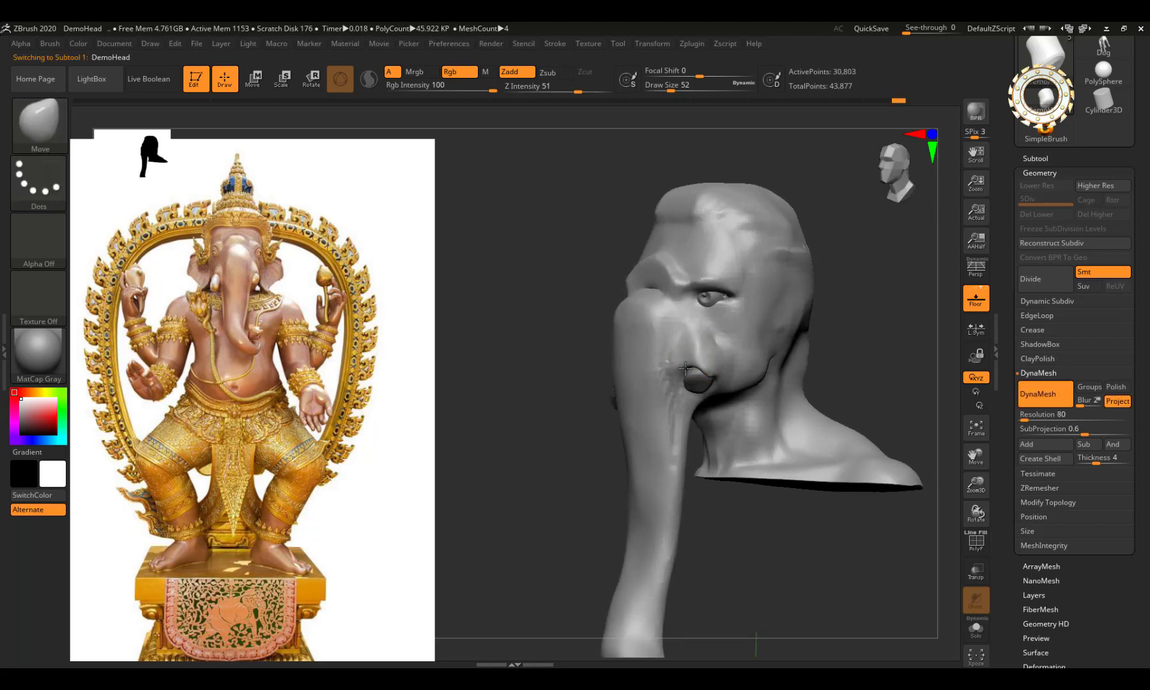
Step: Zoom in and smooth the top of the left tusk, blending it into the trunk
mouse_move(688, 363)
right_mouse_down()
mouse_move(704, 327)
mouse_move(706, 366)
mouse_move(832, 228)
right_mouse_up()
left_click(894, 217)
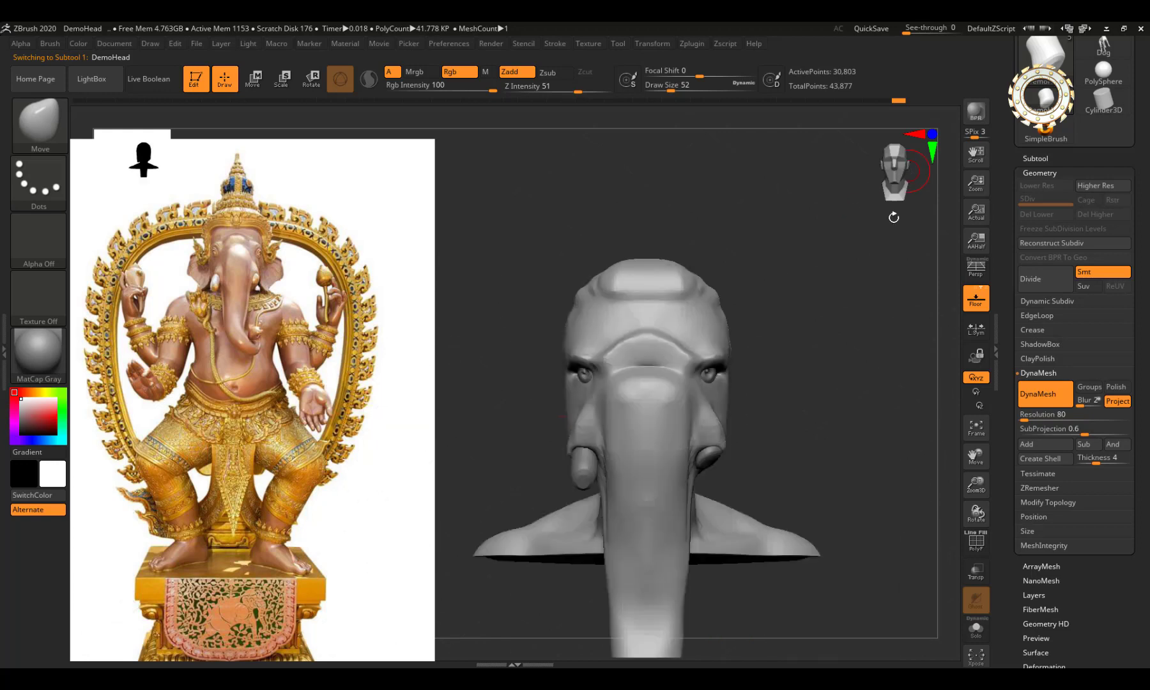
right_click_drag(770, 442, 871, 501, "alt")
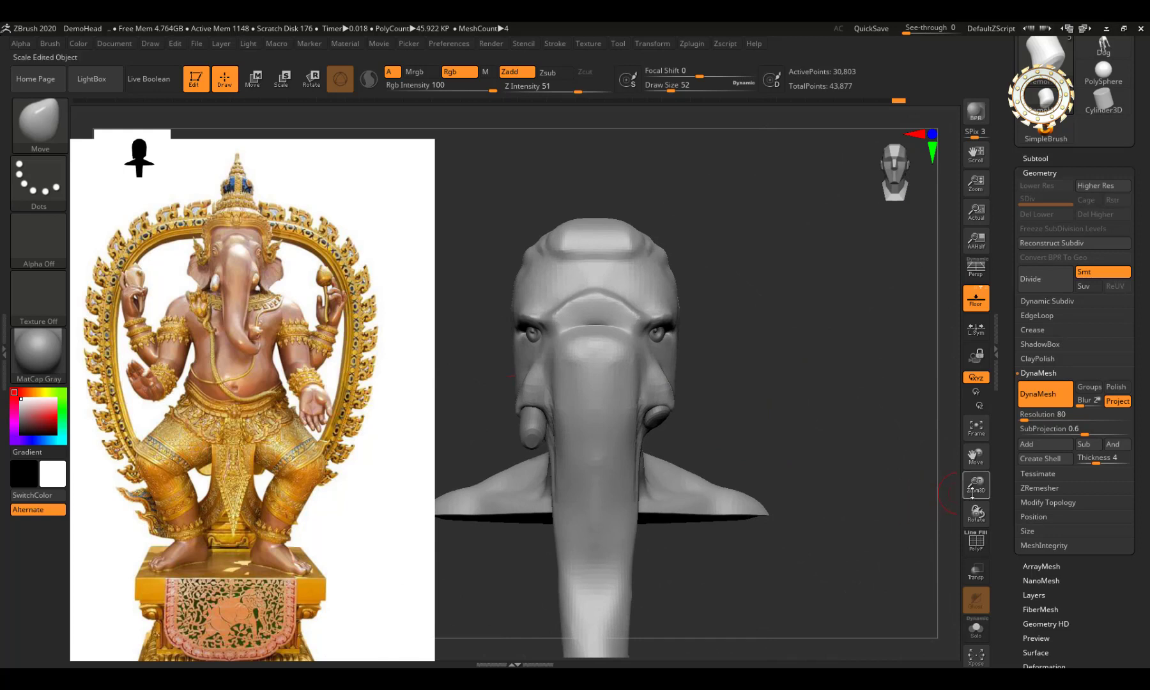
left_click_drag(976, 485, 725, 371)
right_click_drag(724, 371, 790, 341, "alt")
key("shift")
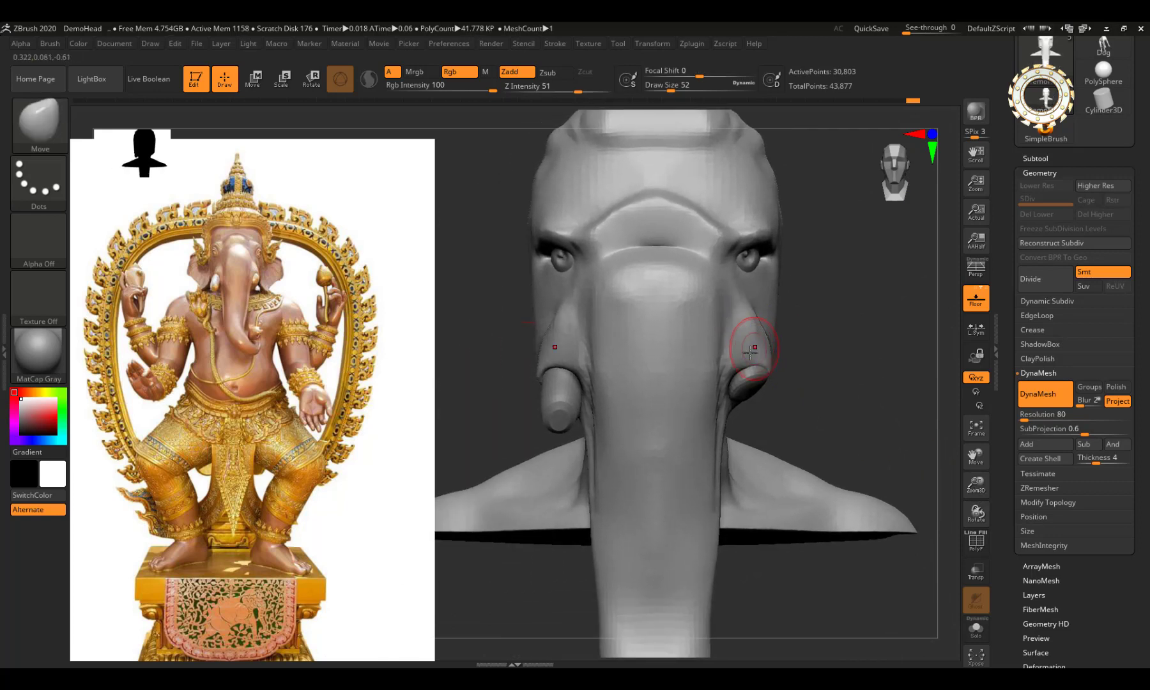
left_click_drag(562, 364, 580, 383)
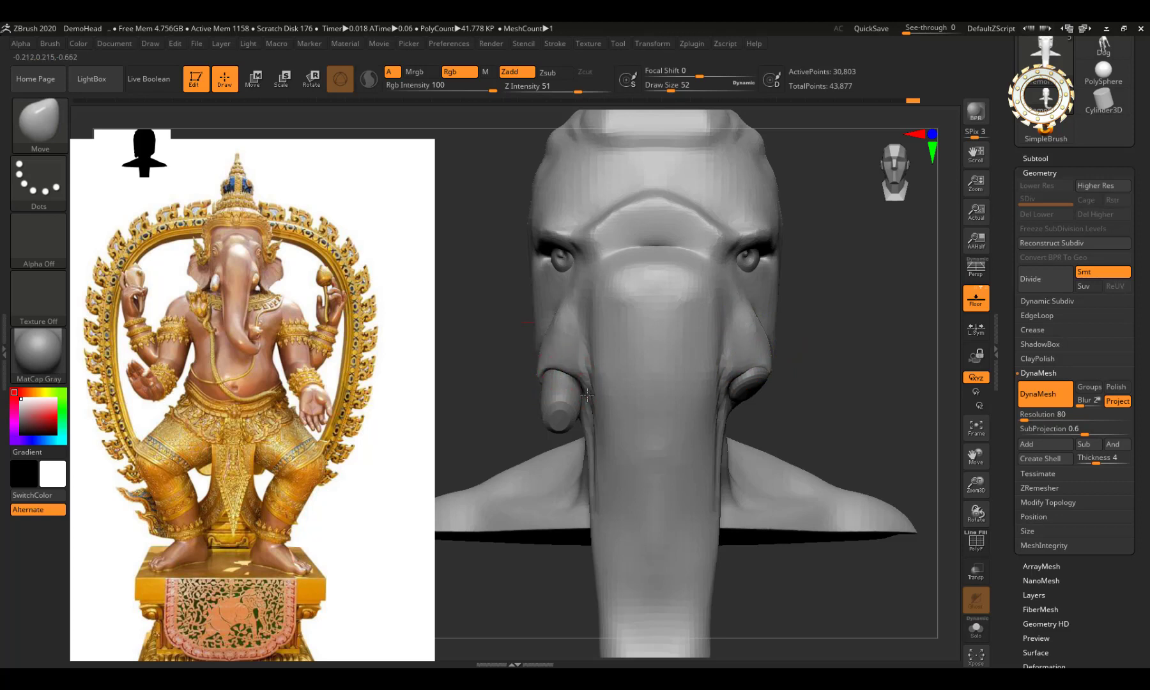
right_click_drag(583, 405, 589, 400)
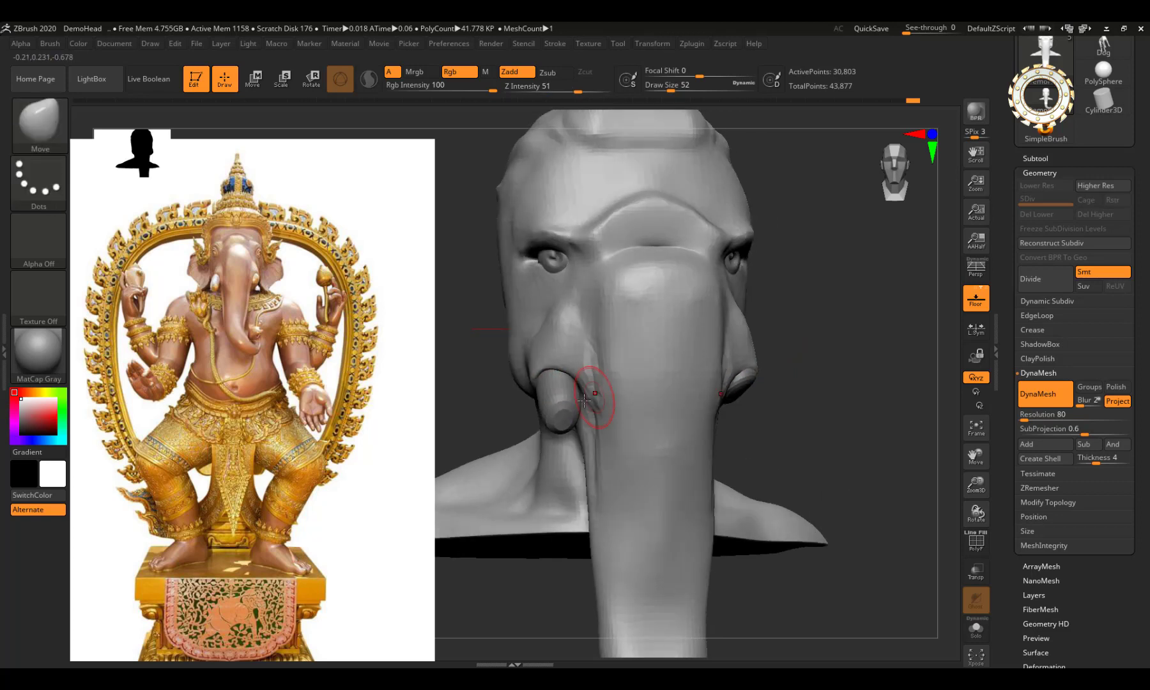
left_click_drag(590, 399, 581, 401)
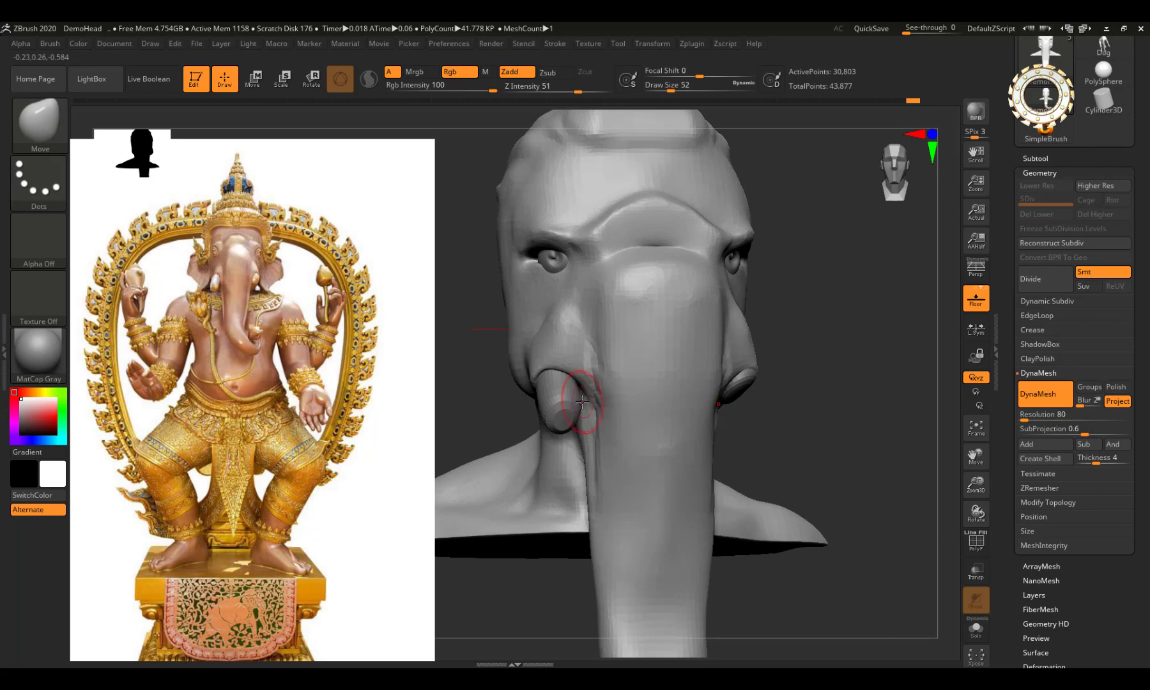
right_click_drag(582, 401, 582, 378)
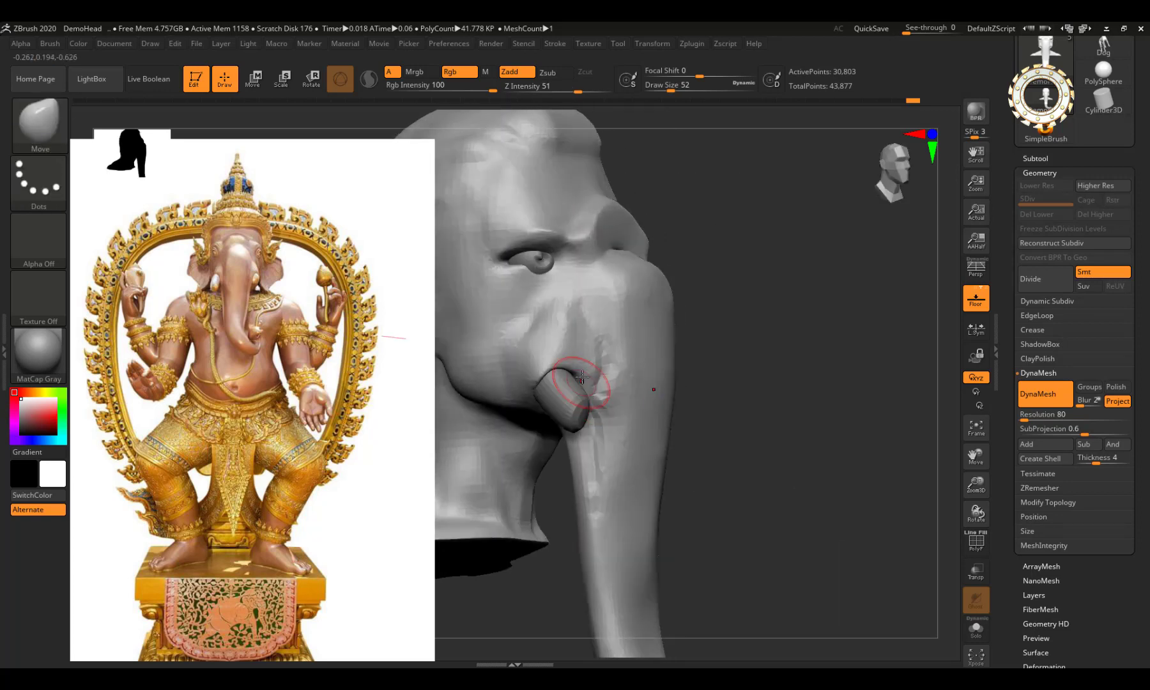
mouse_move(584, 379)
right_mouse_down()
mouse_move(557, 370)
mouse_move(759, 391)
right_mouse_up()
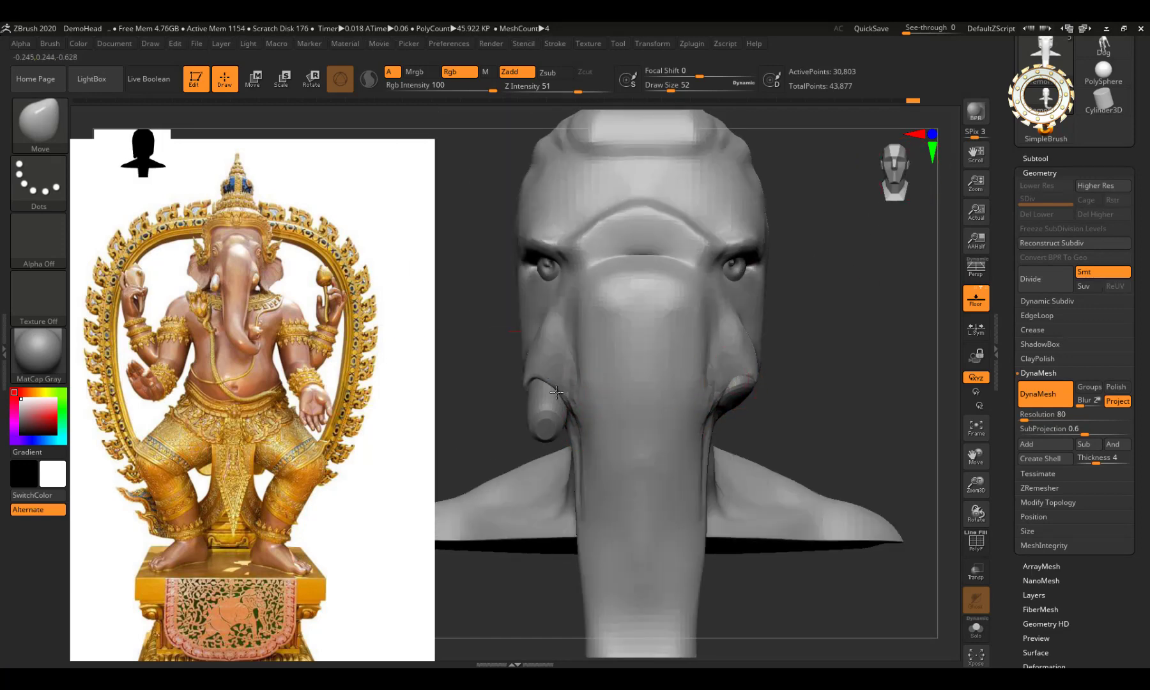
Step: Scale the right tusk stub down slightly with Transpose, then reselect the DemoHead
left_click(739, 378, "alt")
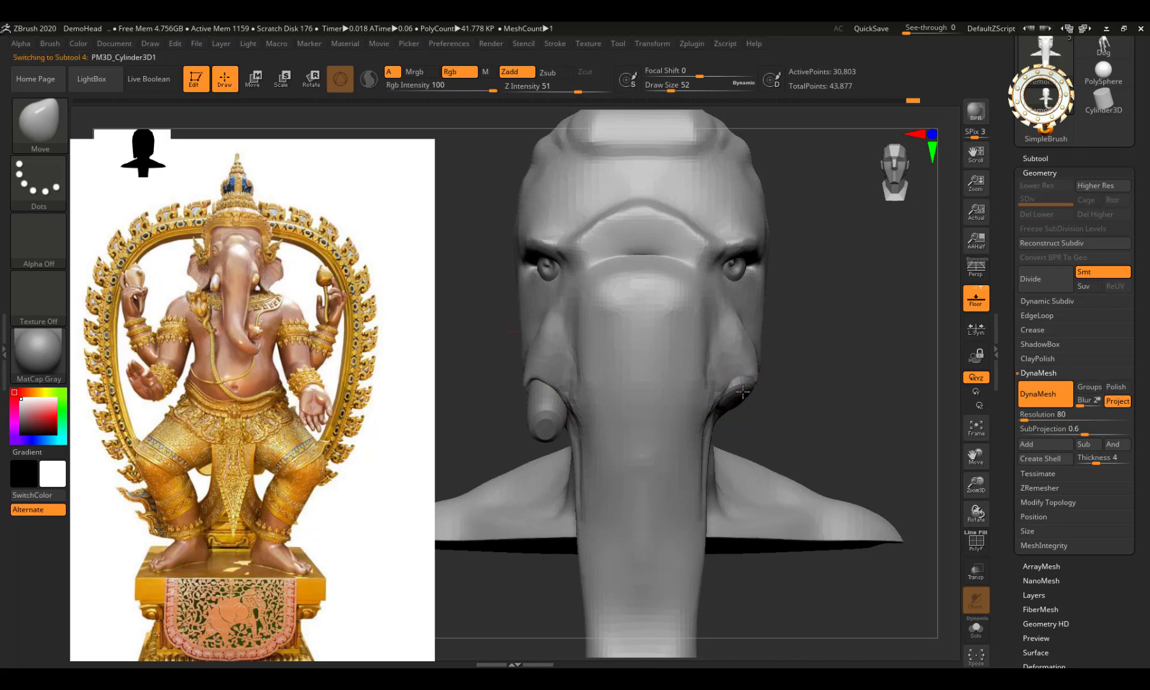
right_click_drag(738, 378, 731, 411)
key("e")
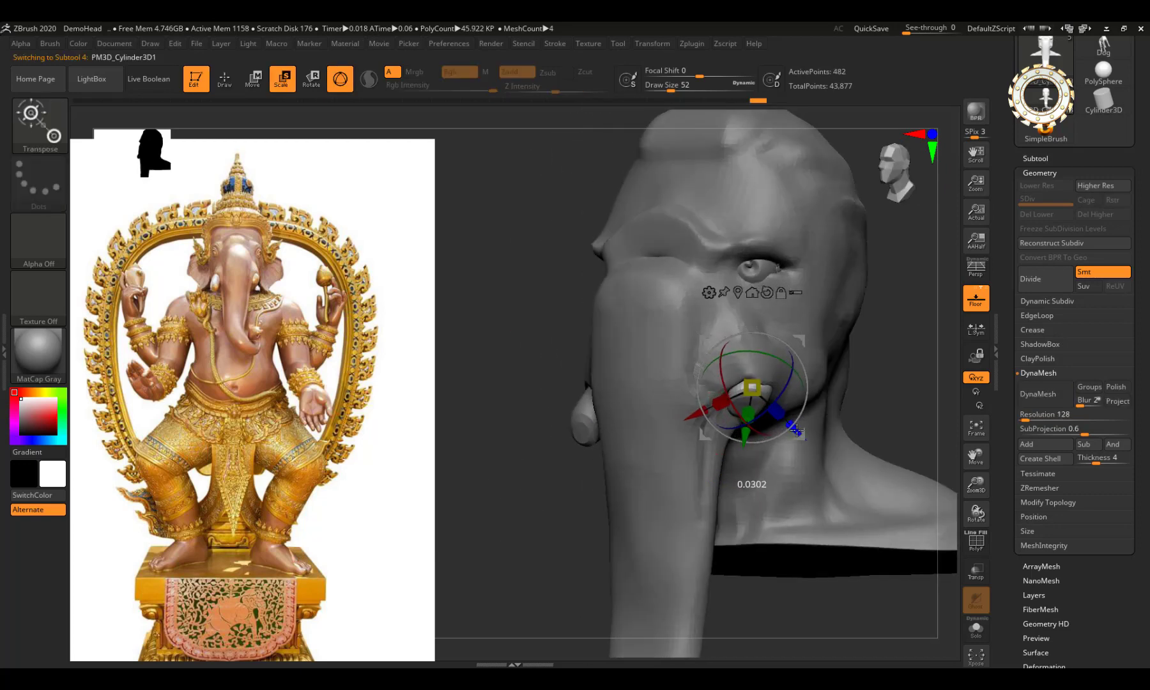
key("q")
right_click_drag(797, 430, 820, 363)
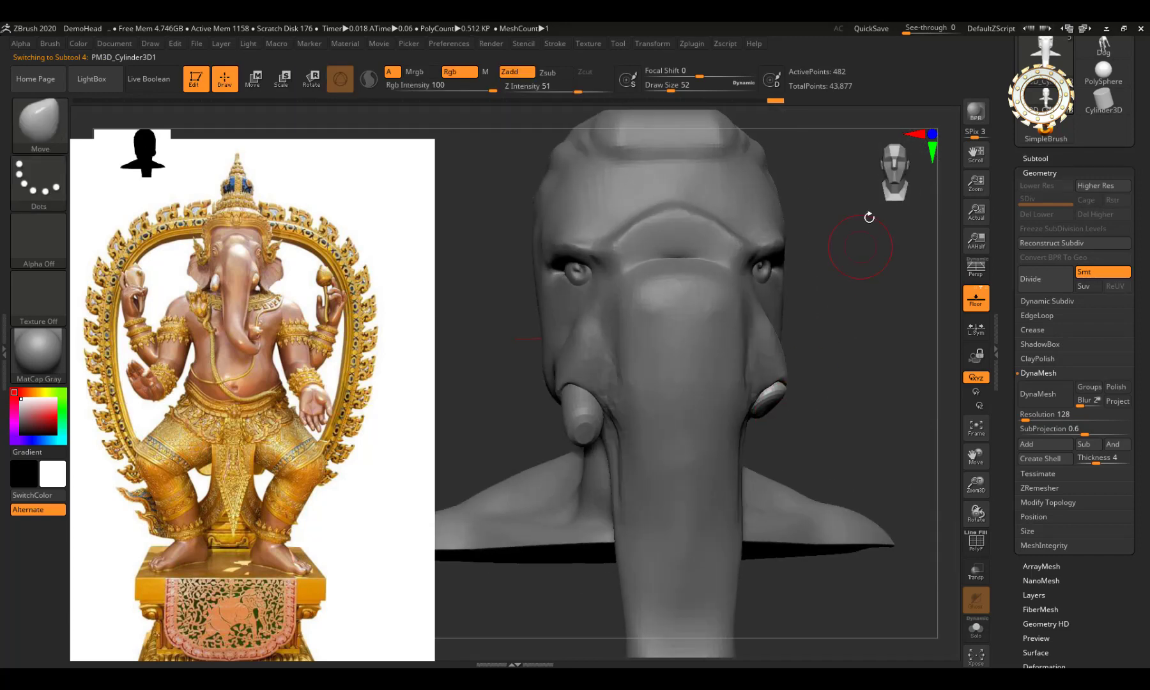
left_click(734, 386, "alt")
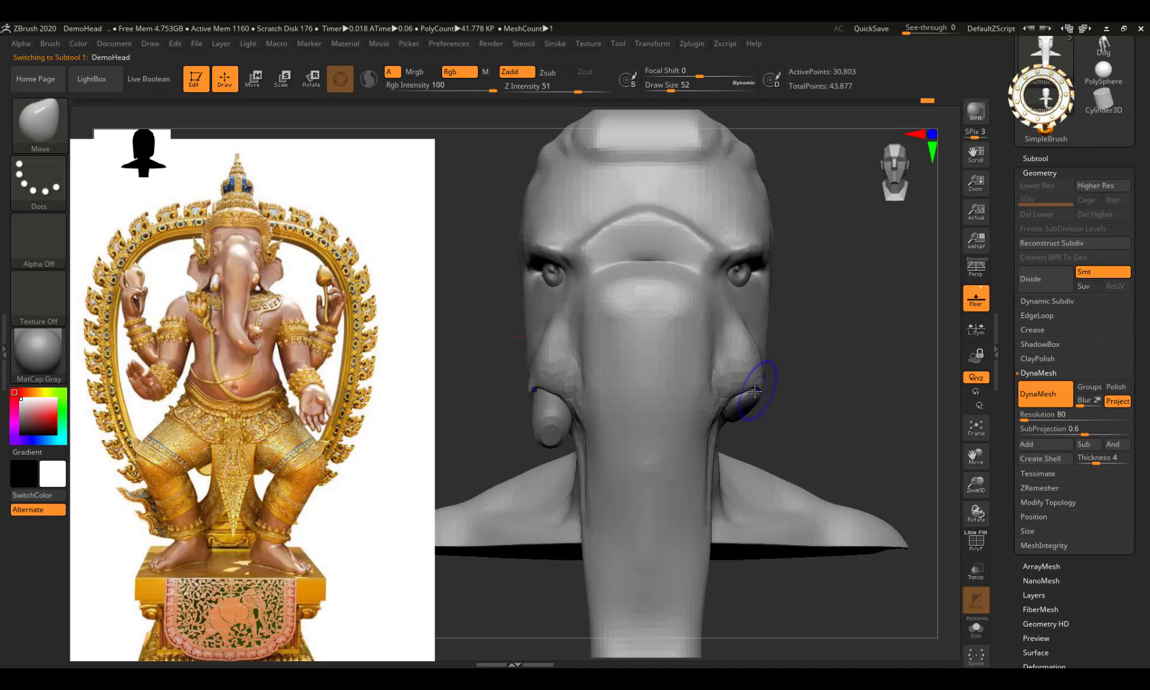
Step: Smooth the lump at the right tusk base, then frame the whole head and trunk
left_click_drag(755, 390, 743, 383, "shift")
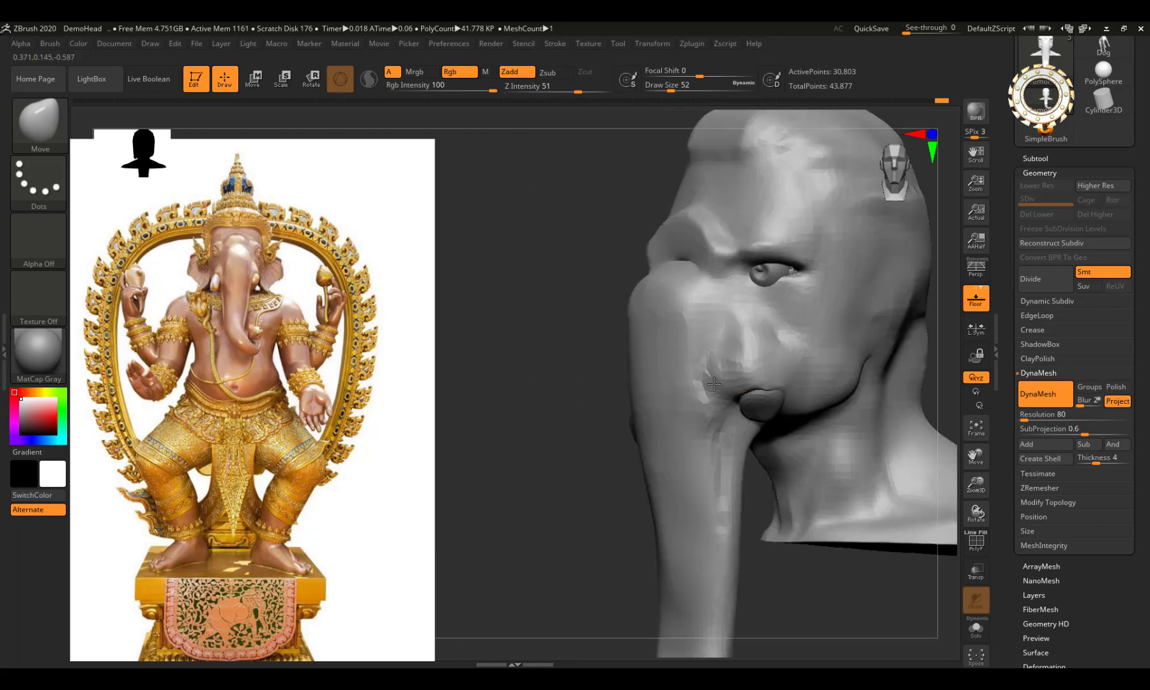
left_click_drag(762, 378, 778, 364)
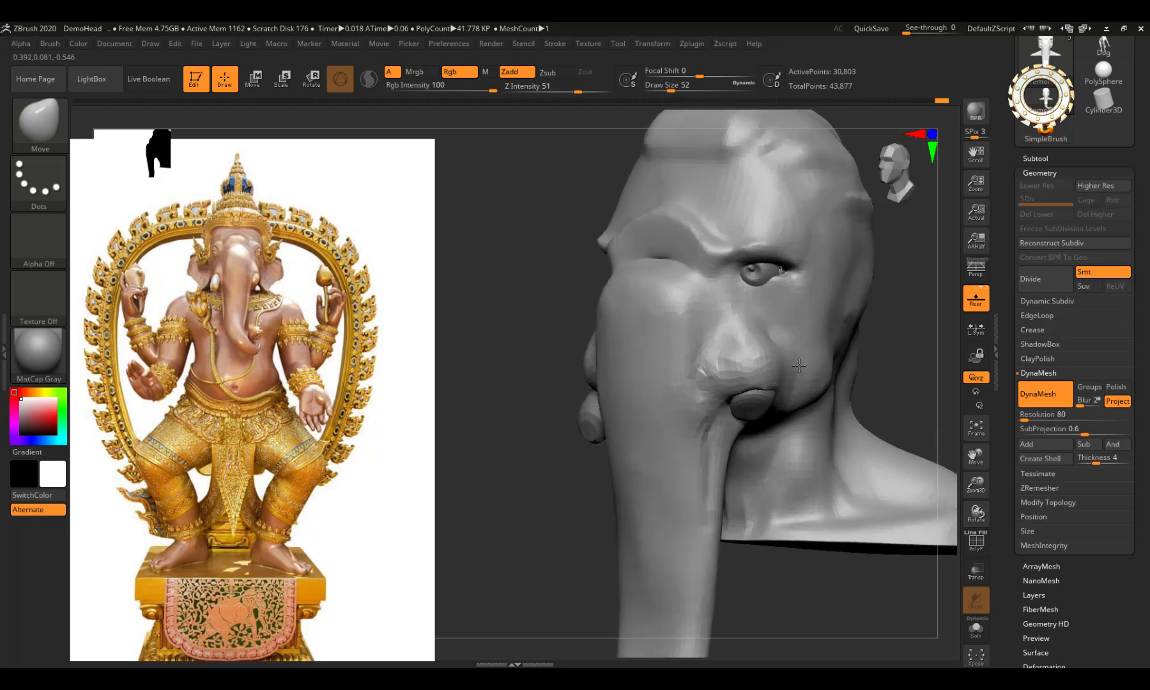
left_click_drag(790, 303, 824, 288)
left_click(882, 168)
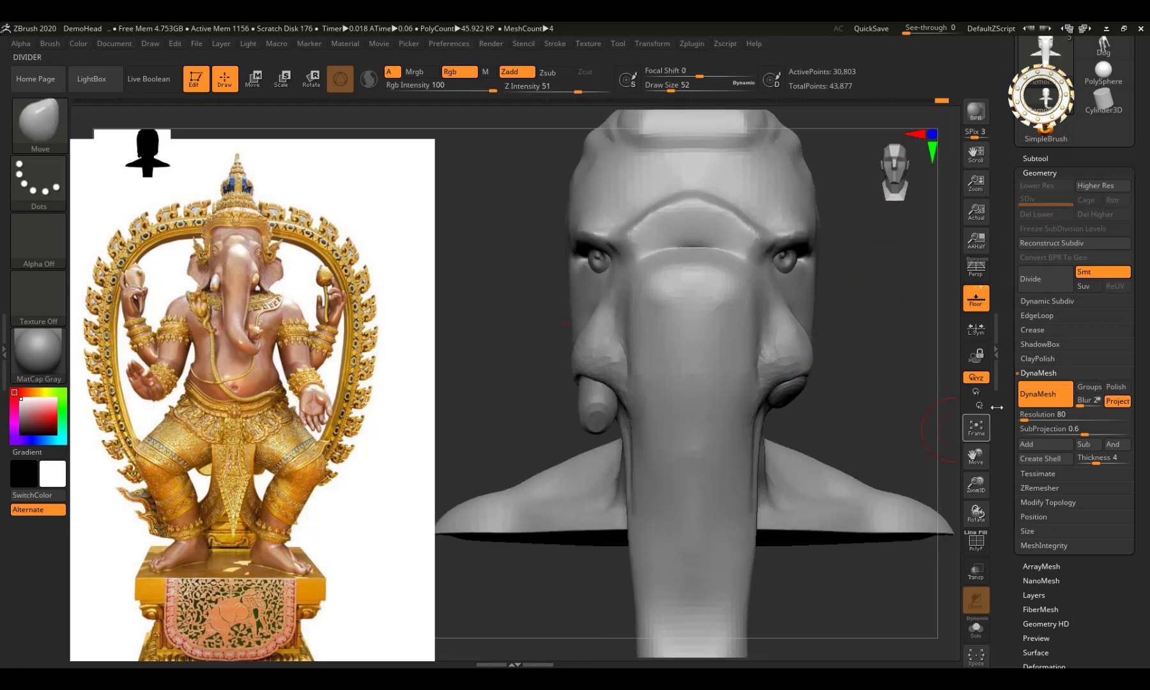
left_click(977, 425)
Step: Select the Inflat brush from the brush library for building up the brows
left_click_drag(695, 310, 696, 319)
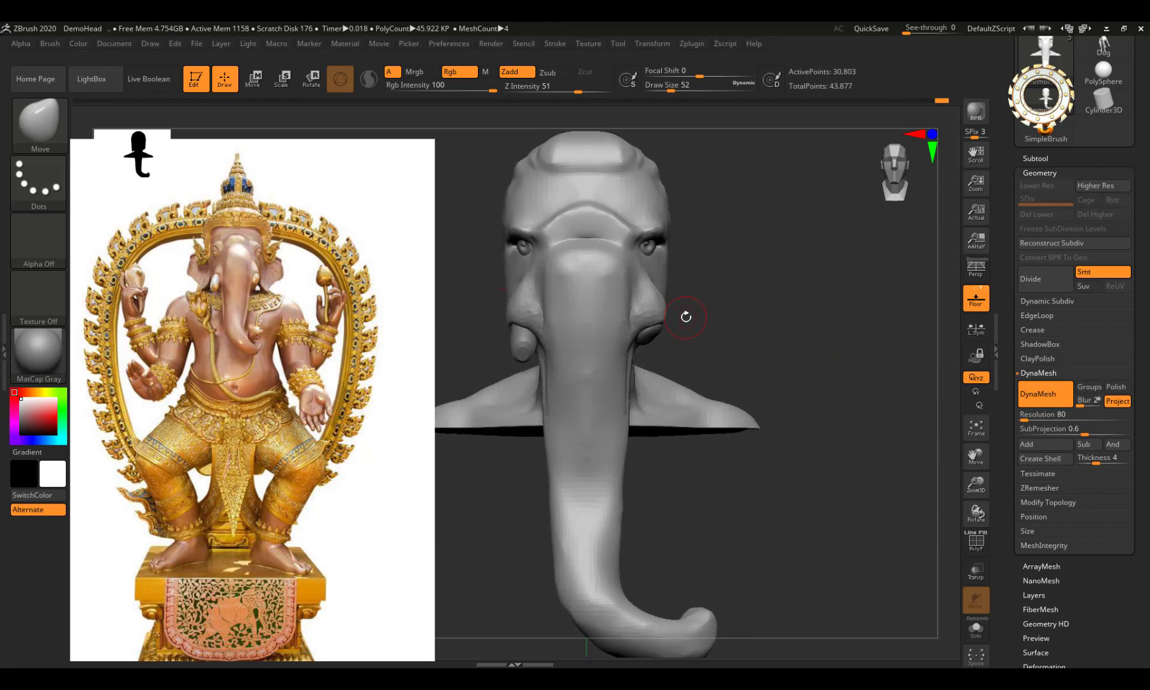
key("shift")
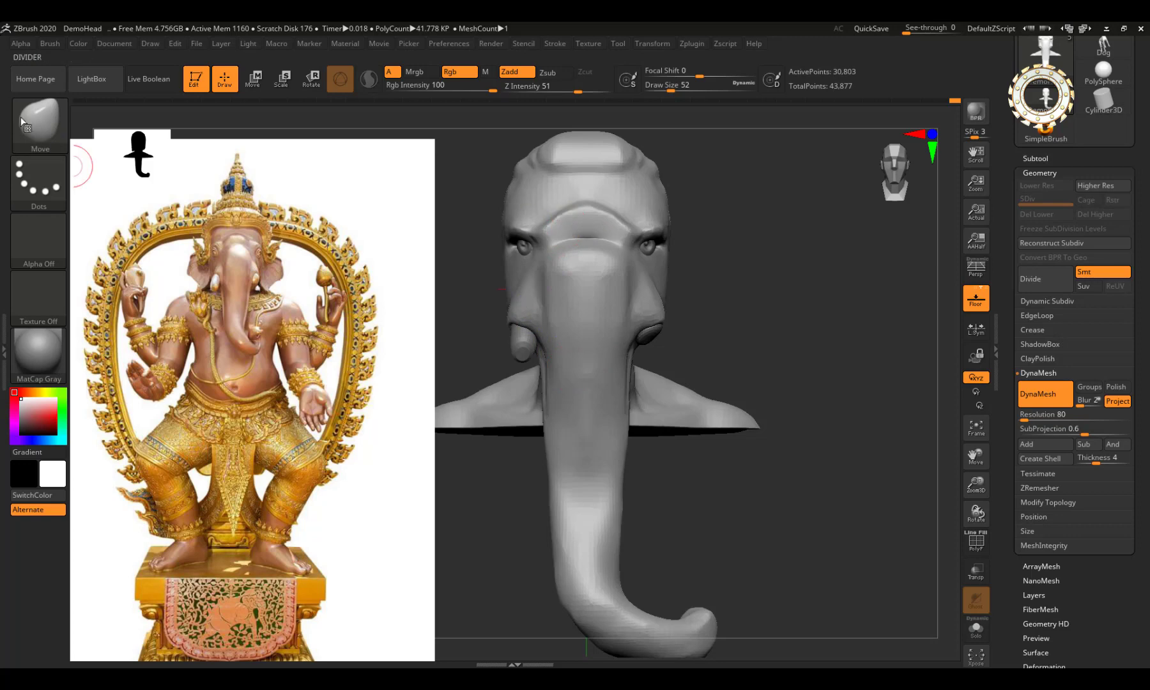
left_click(38, 121)
left_click(343, 135)
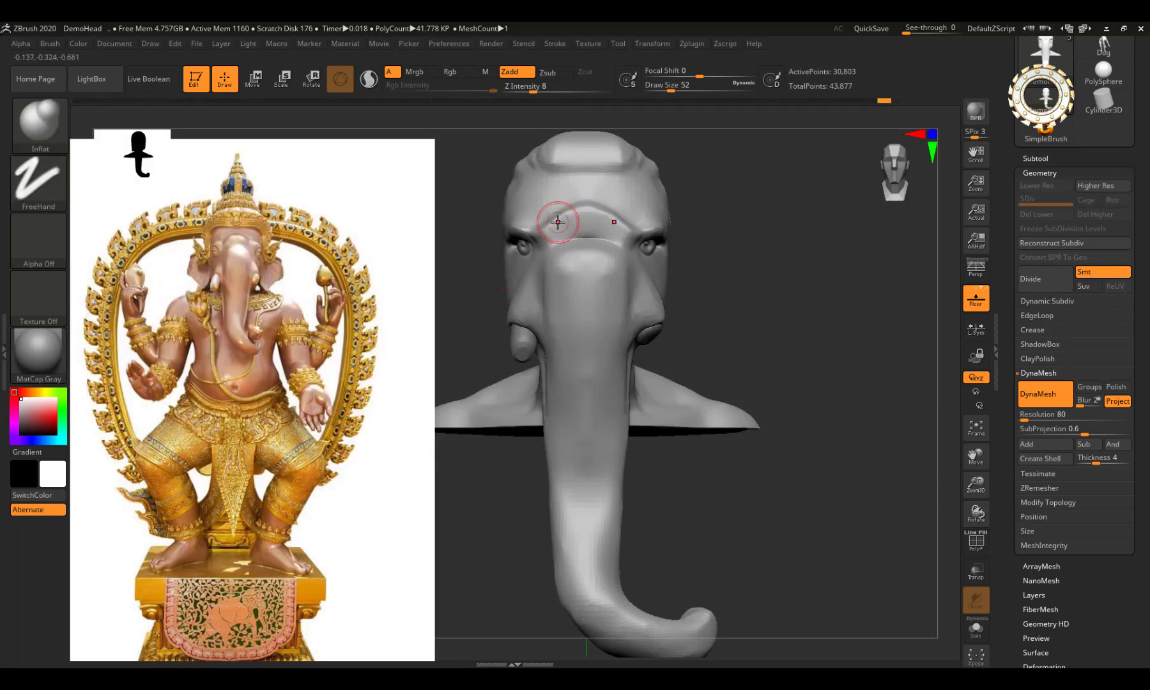
Step: Inflate and smooth the brow ridge above the eyes, then take the Move brush and reopen the brush library
mouse_move(569, 214)
left_mouse_down()
mouse_move(600, 213)
mouse_move(659, 248)
left_mouse_up()
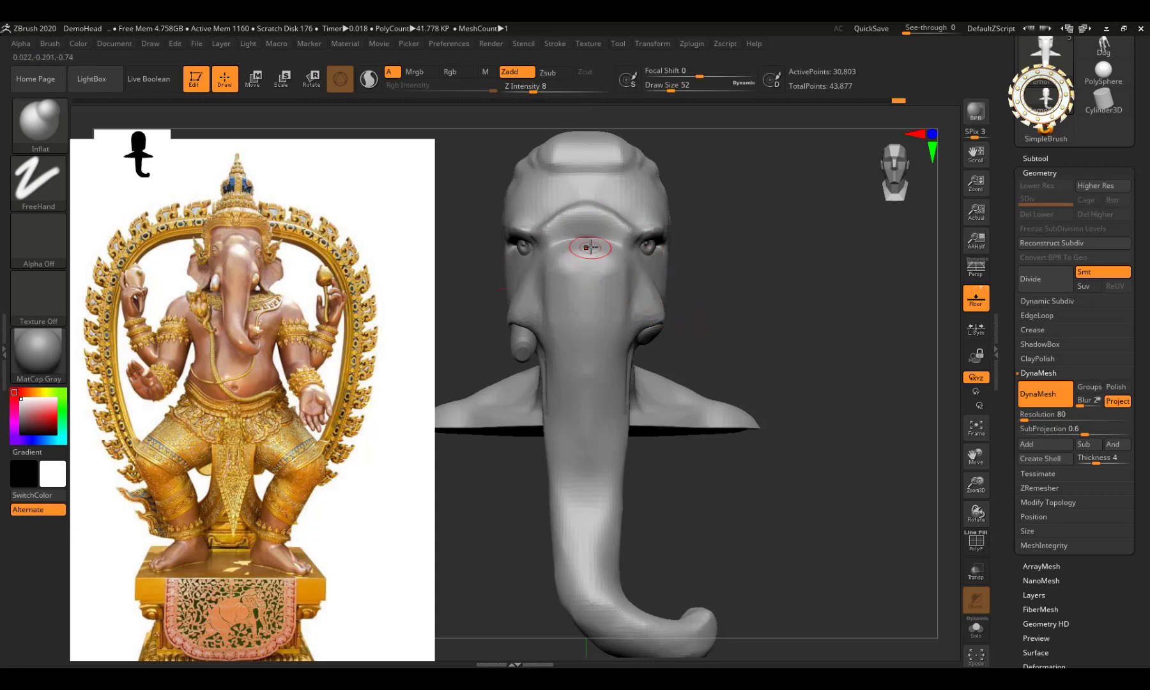
key("shift")
key("b")
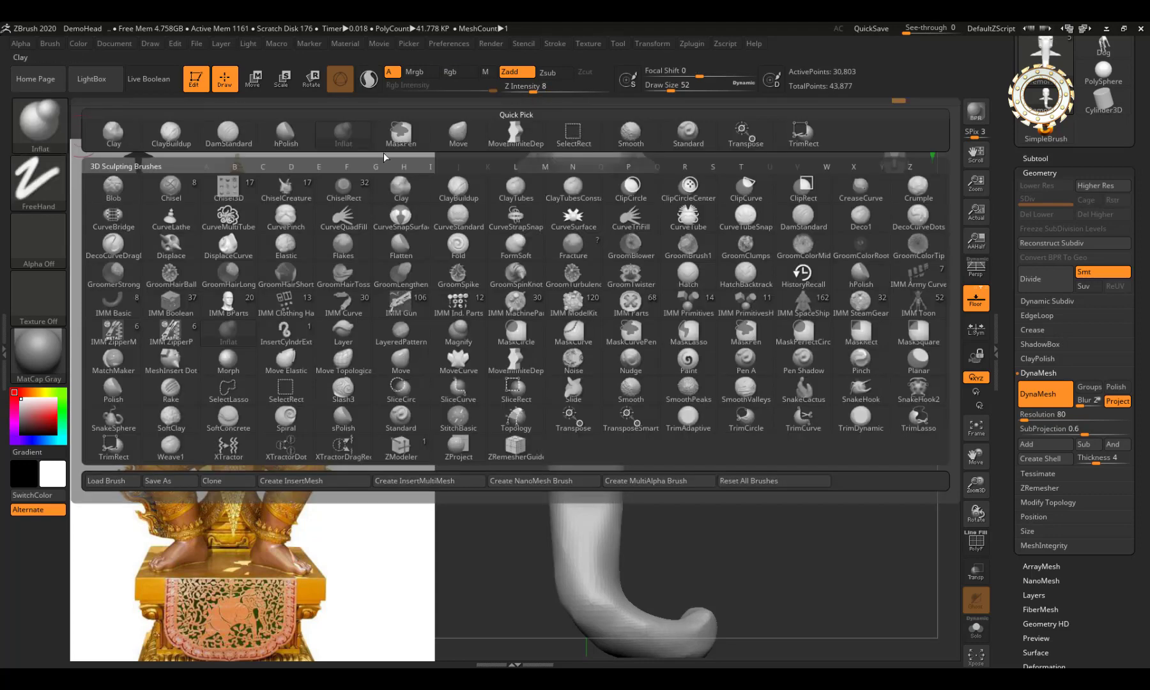
key("m")
key("v")
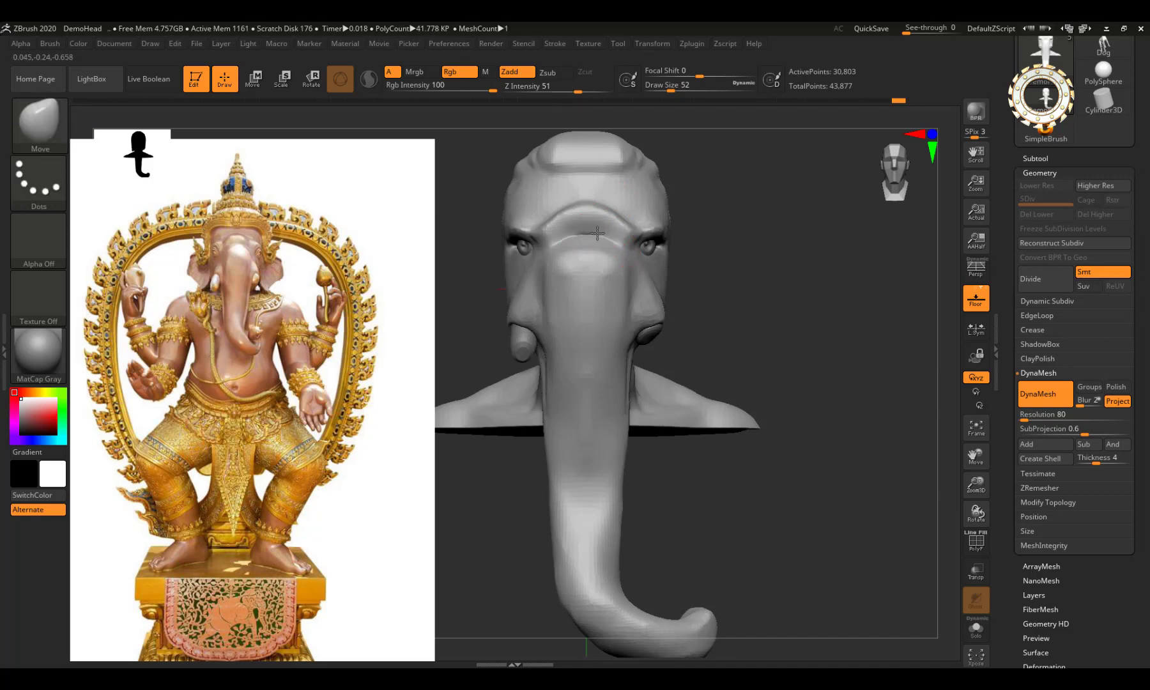
mouse_move(597, 234)
left_mouse_down()
mouse_move(604, 276)
mouse_move(610, 240)
left_mouse_up()
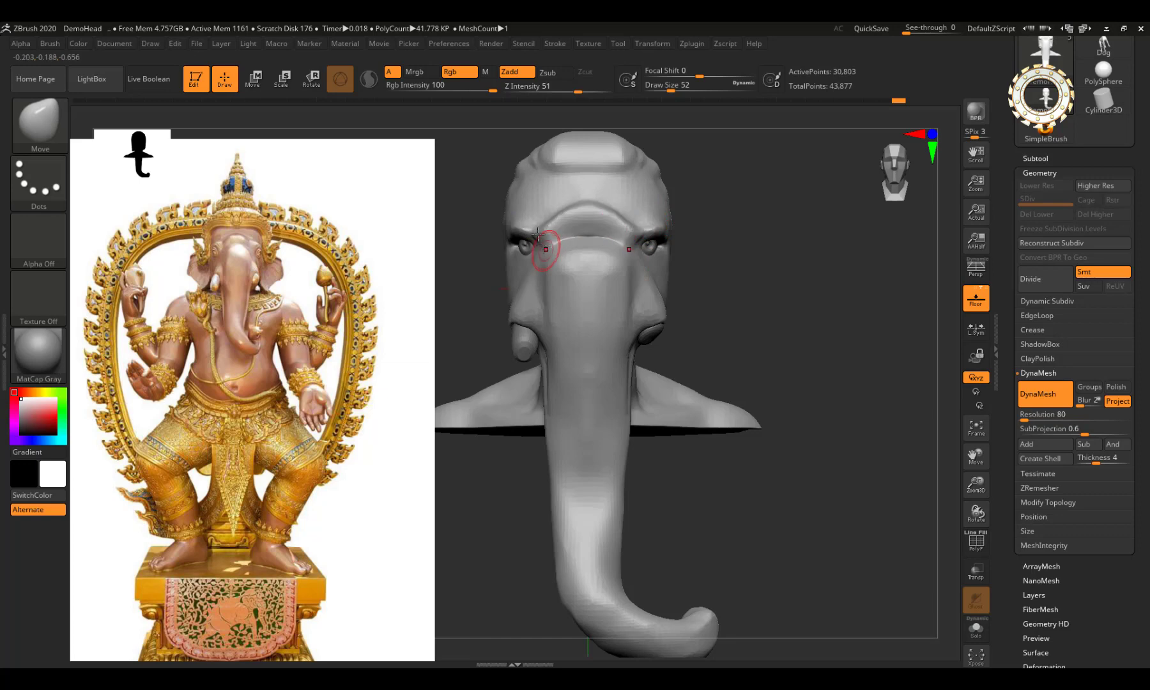
left_click(30, 122)
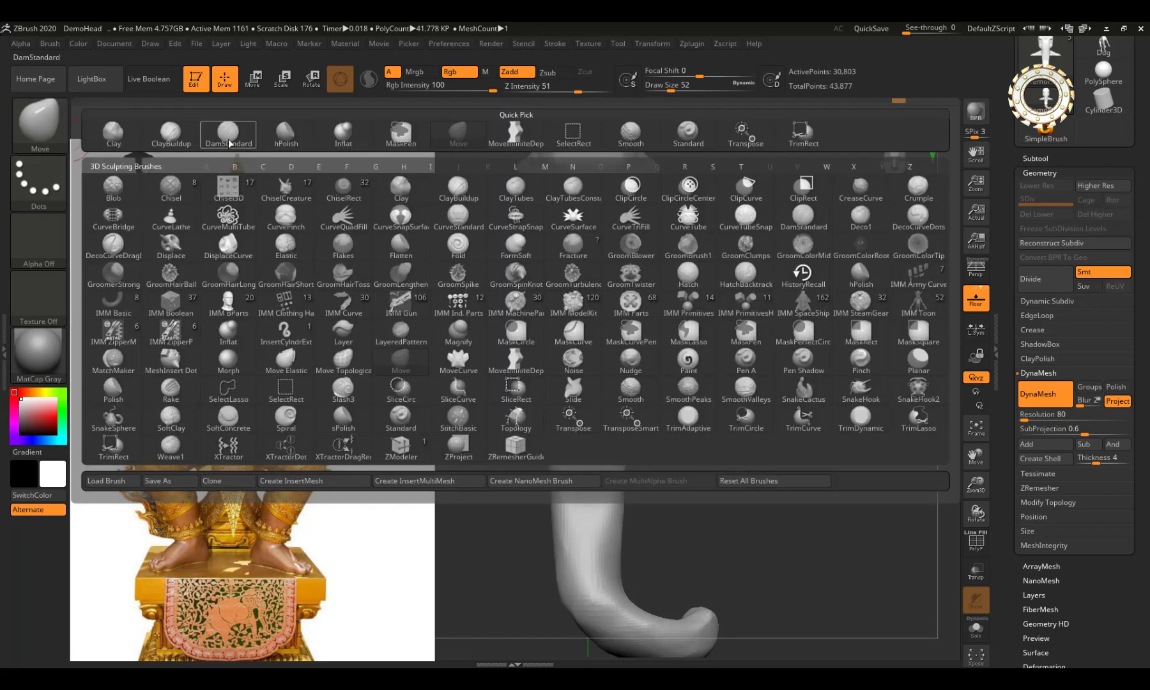
Step: Carve creases along both brows with DamStandard, then smooth them from an exact front view
left_click(304, 131)
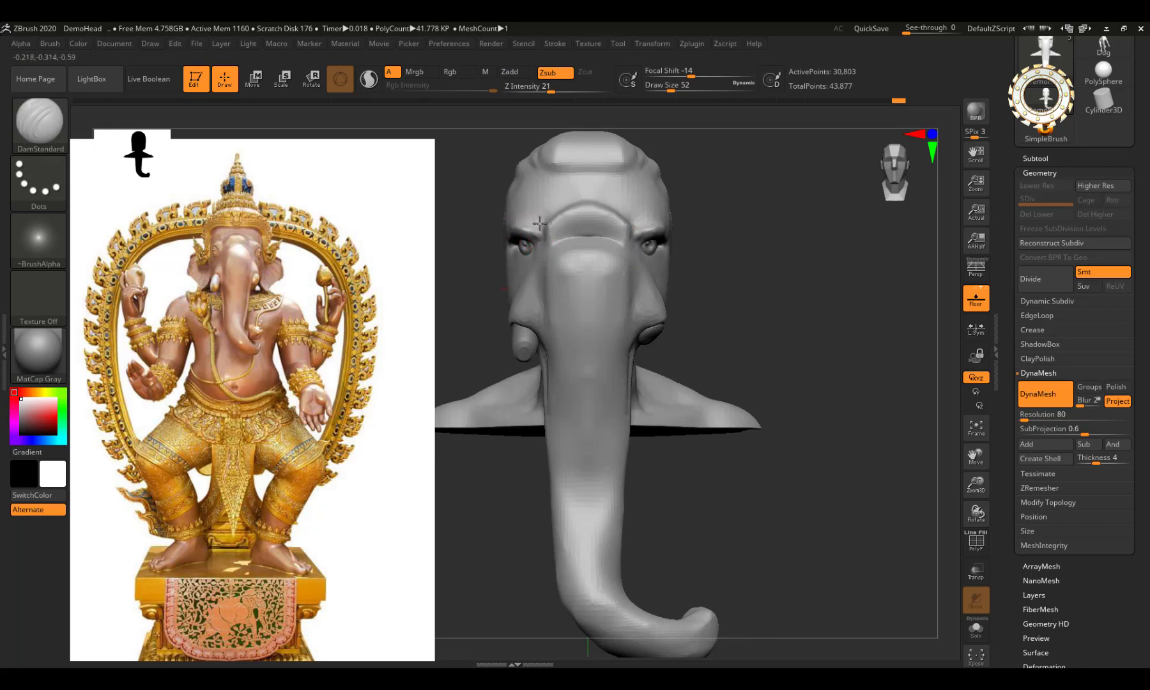
right_click_drag(520, 223, 498, 225)
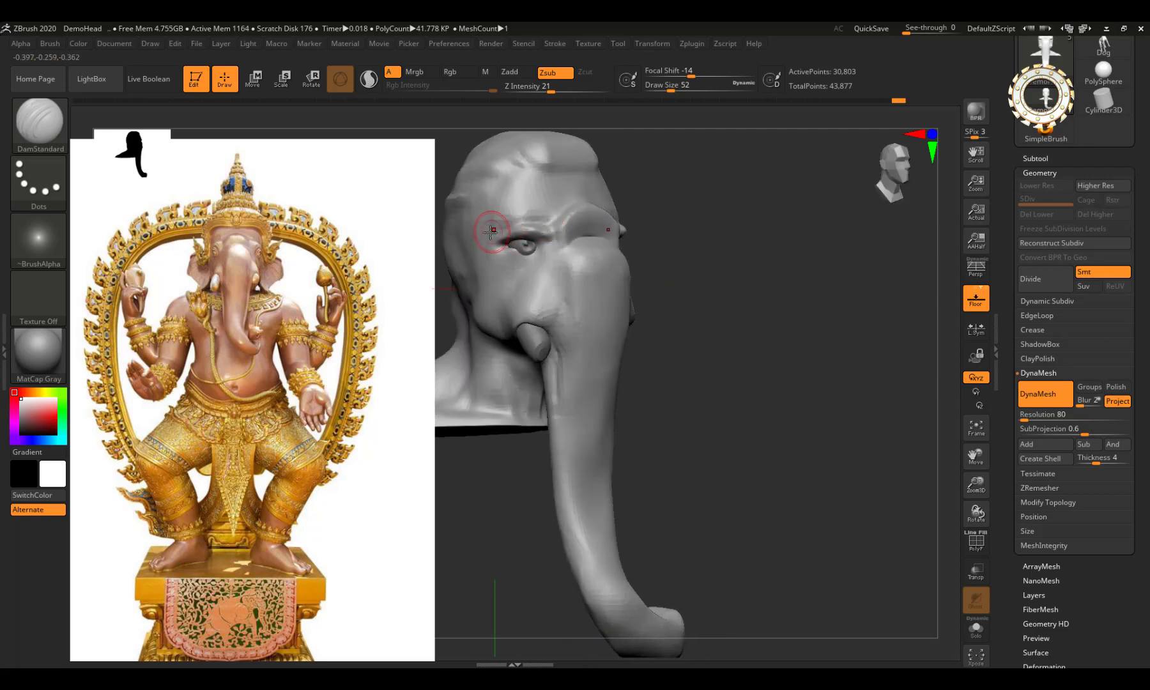
right_click_drag(527, 210, 783, 189, "shift")
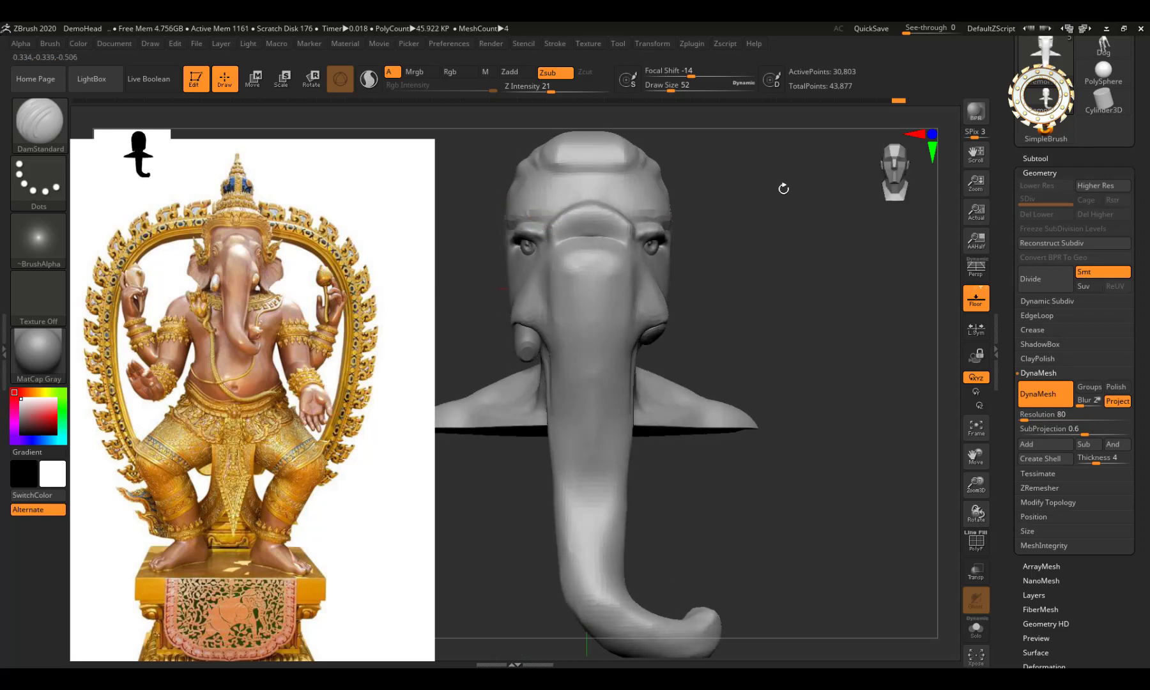
left_click(899, 190)
key("shift")
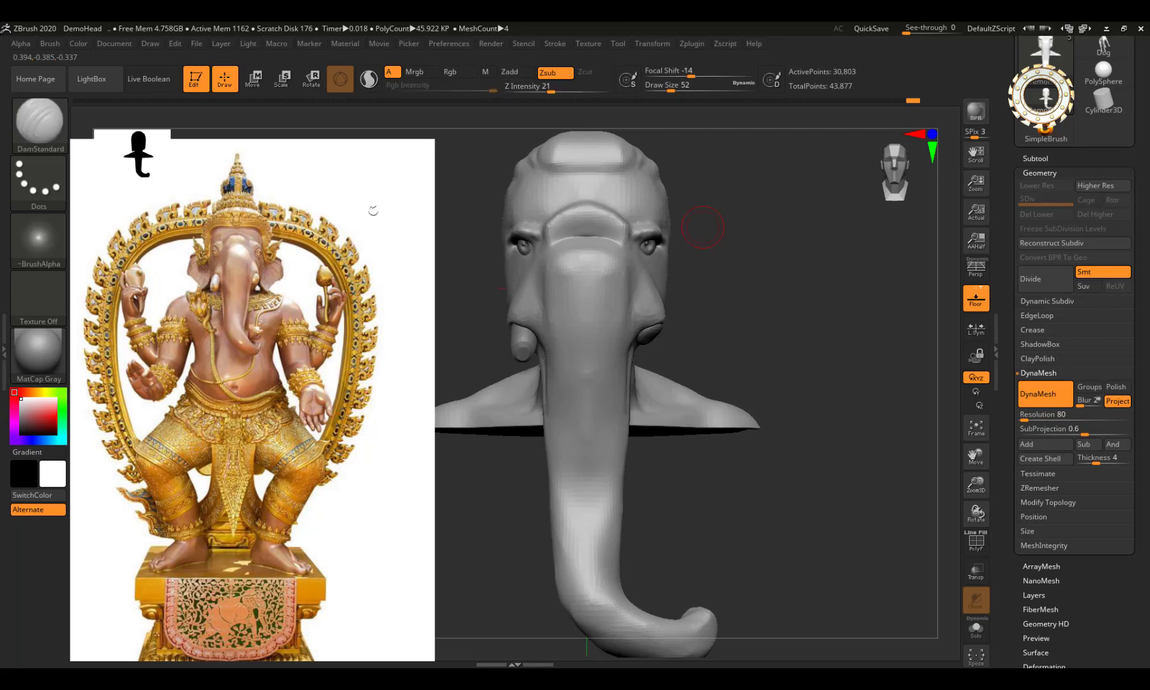
Step: Pull both upper eyelids down with the Move brush
key("b")
left_click(458, 134)
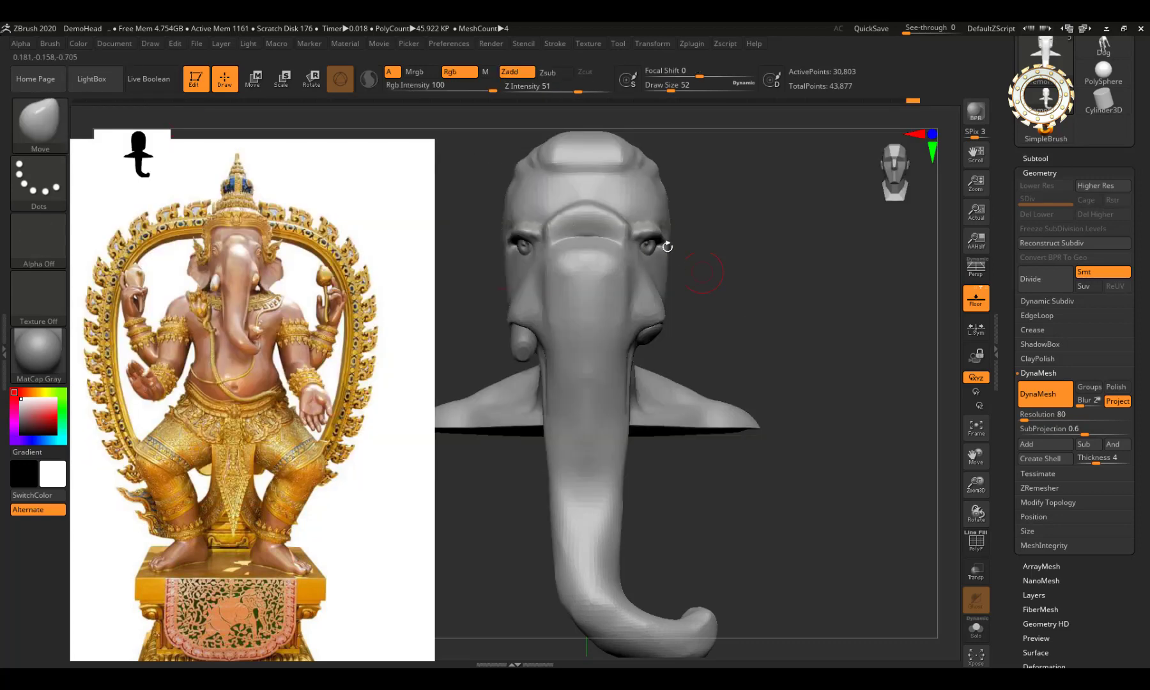
left_click_drag(647, 231, 640, 231)
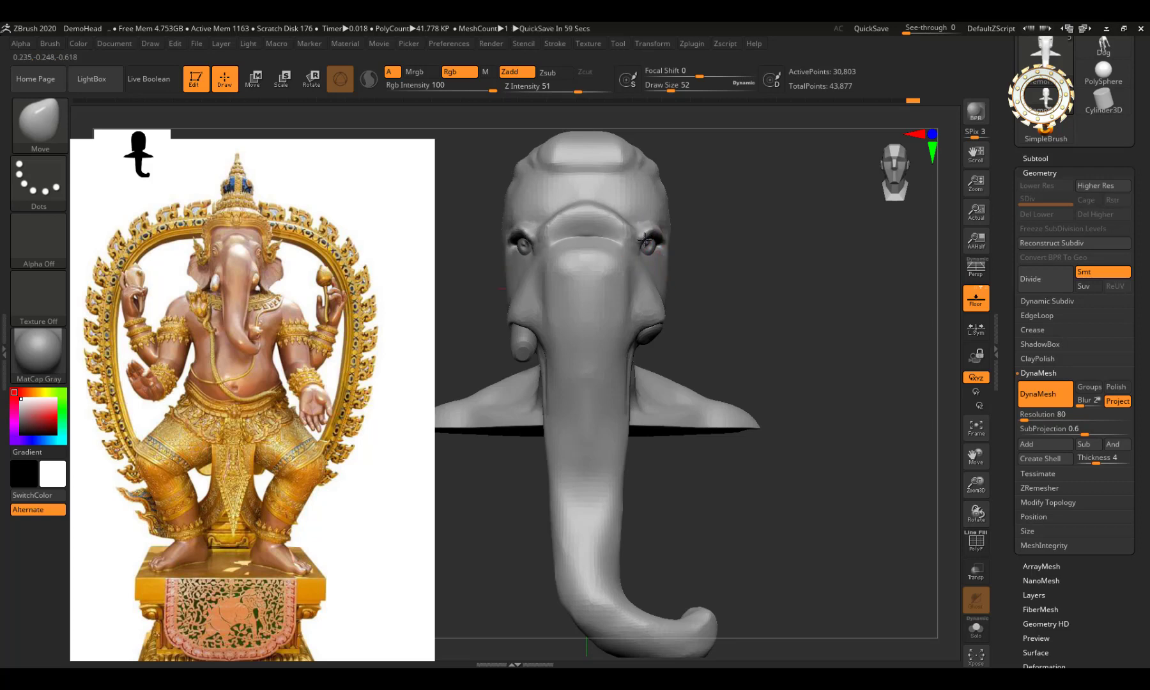
Step: Mask the forehead above the eyes, then toggle to the tusk subtool and back to the DemoHead
key("ctrl")
left_click_drag(645, 241, 644, 240)
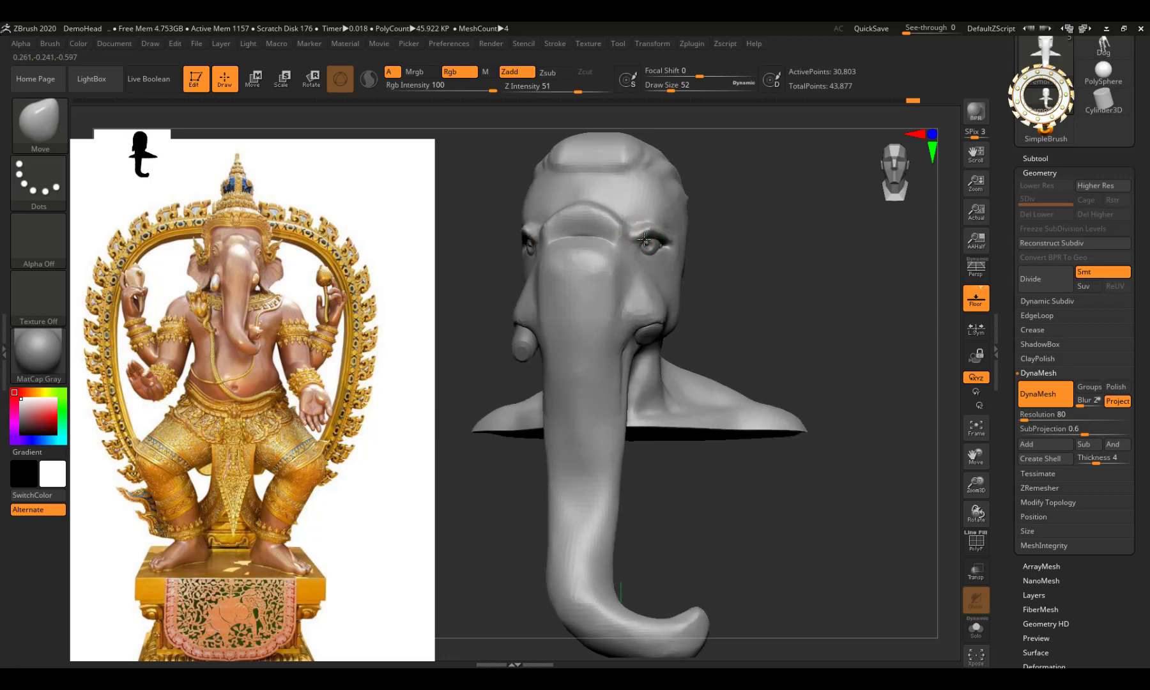
left_click_drag(767, 211, 780, 192)
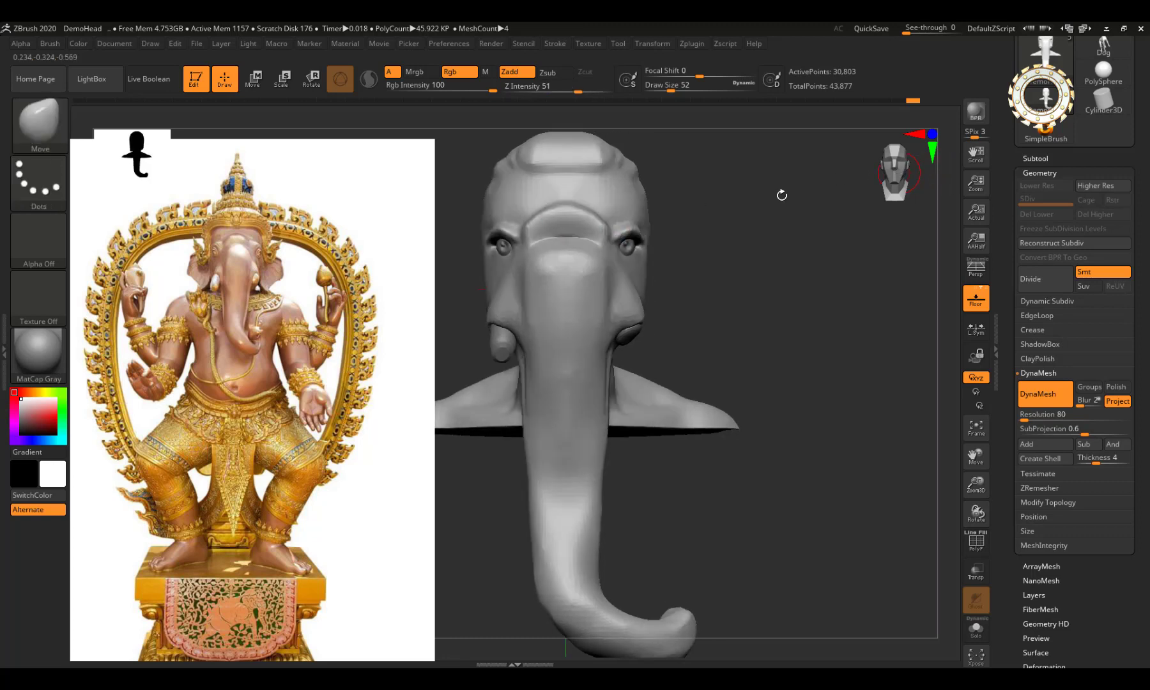
key("ctrl")
mouse_move(525, 232)
left_mouse_down("ctrl")
mouse_move(579, 248)
mouse_move(658, 248)
left_mouse_up("ctrl")
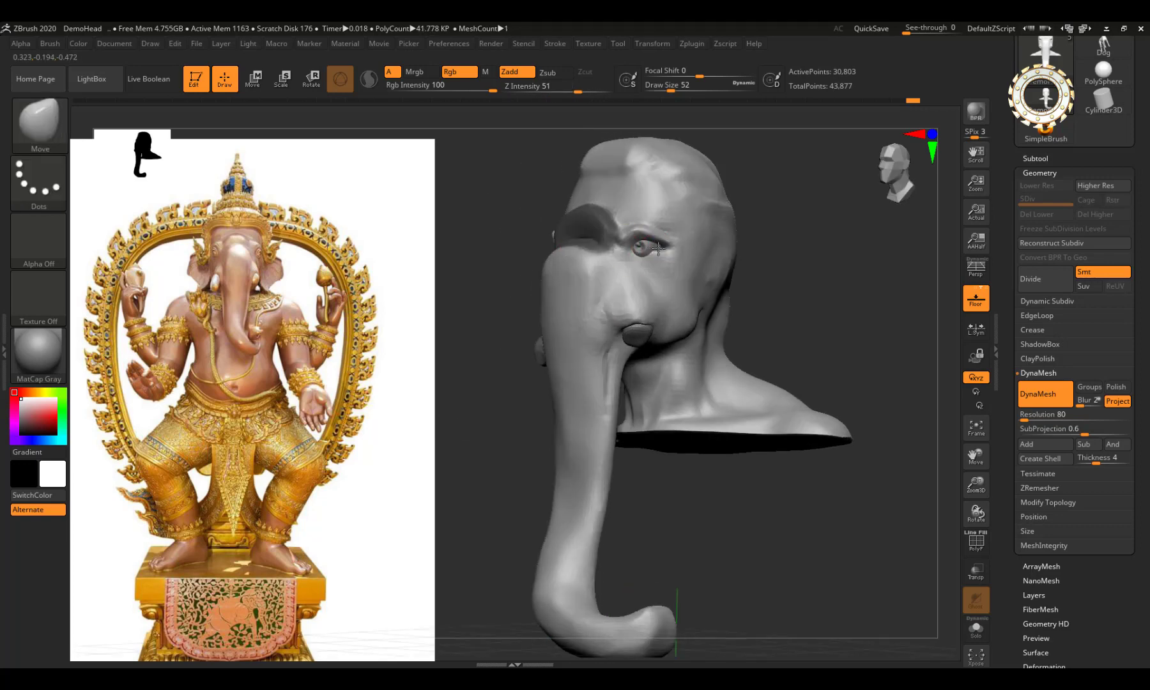
mouse_move(792, 236)
left_mouse_down()
mouse_move(829, 226)
mouse_move(829, 239)
left_mouse_up()
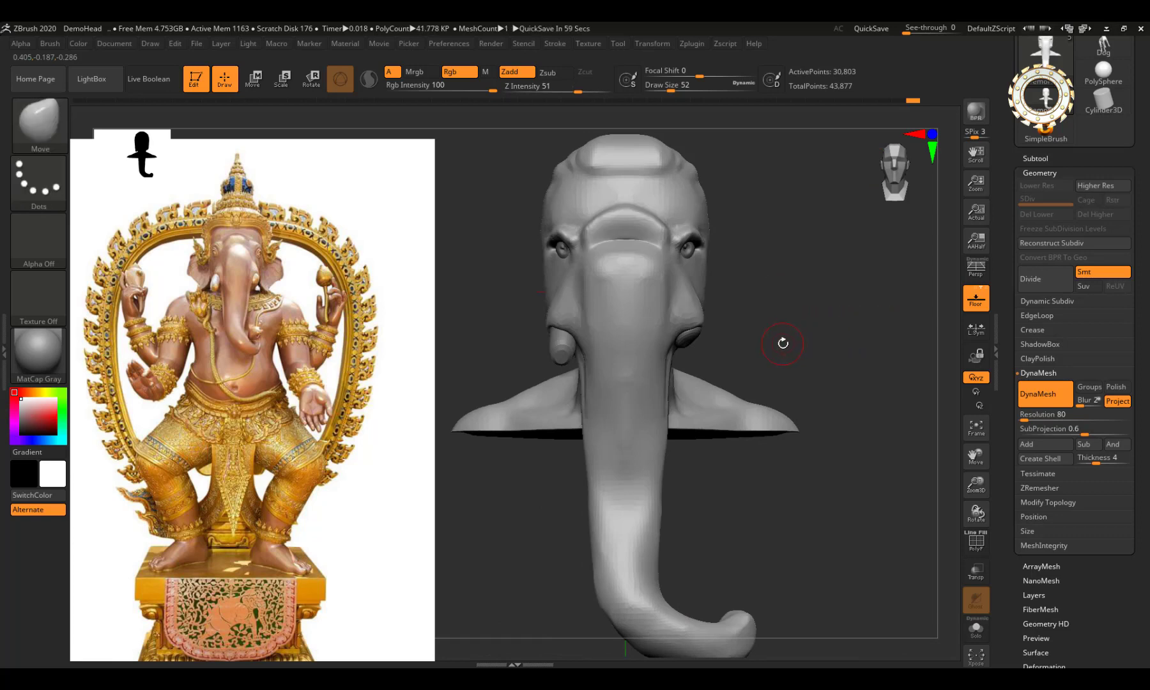
left_click(696, 336, "alt")
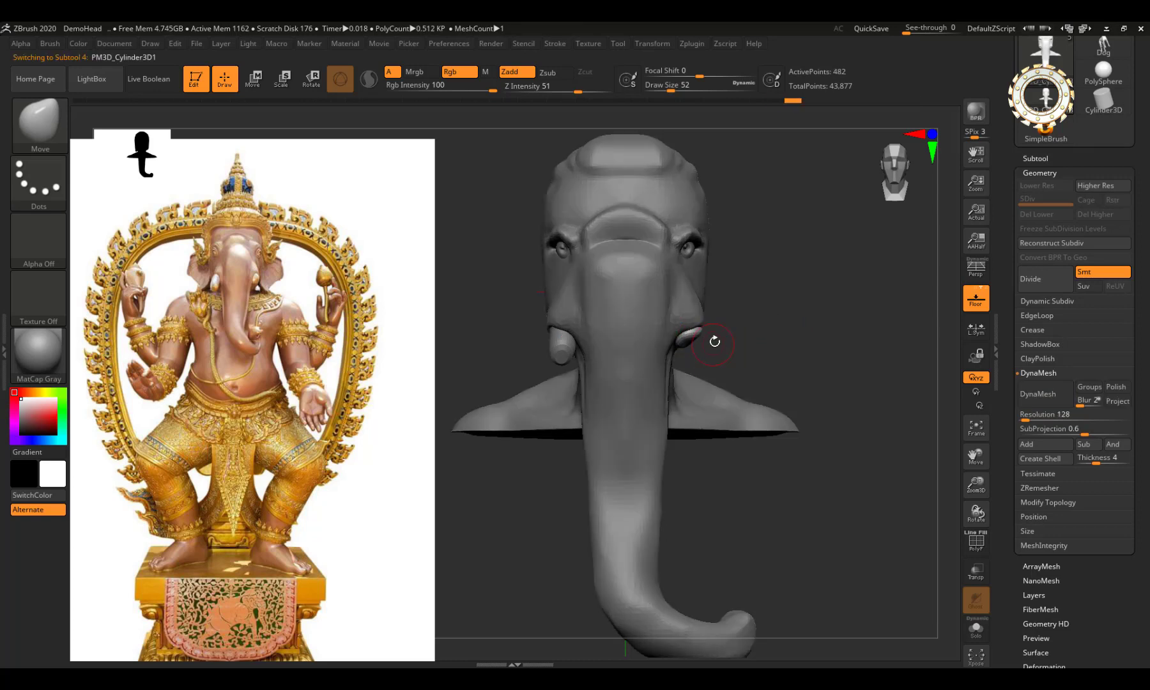
left_click(683, 302, "alt")
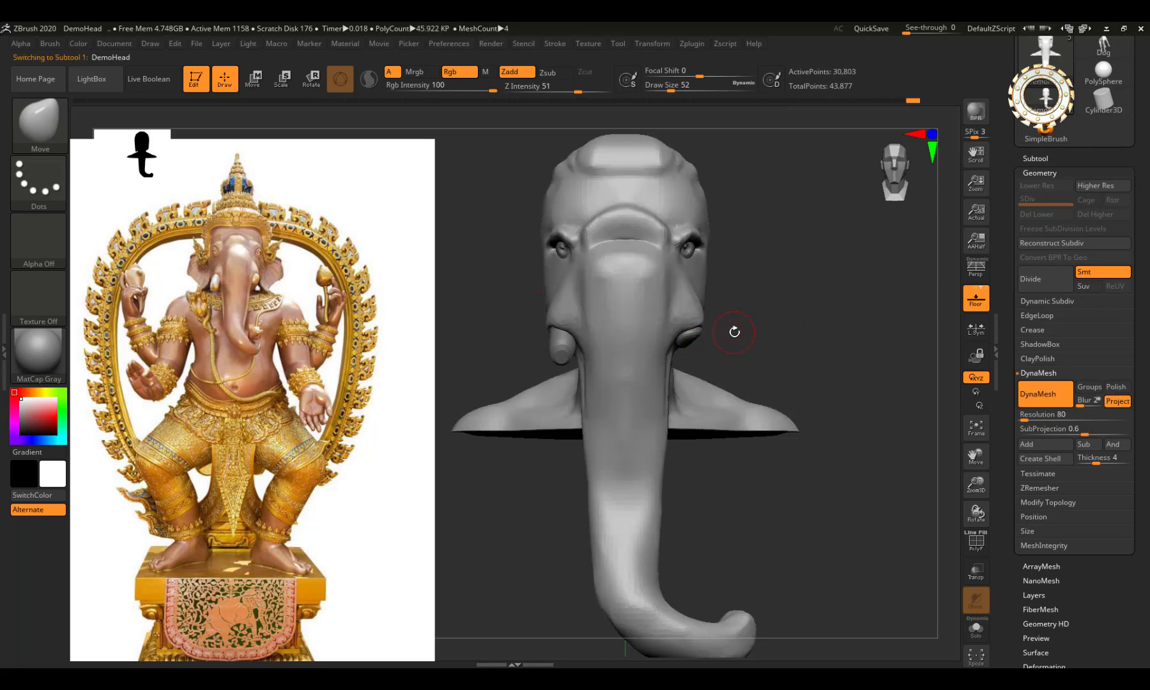